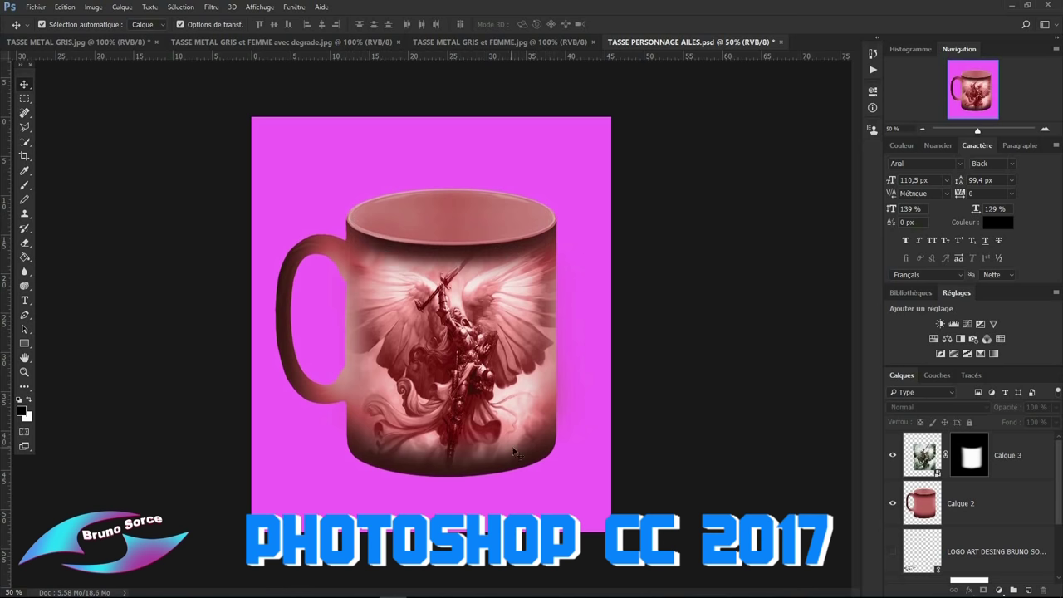
Preview the woman and rainbow mug examples, then bring up TASSE METAL GRIS.jpg.
{"action": "left_click", "coordinate": [479, 42]}
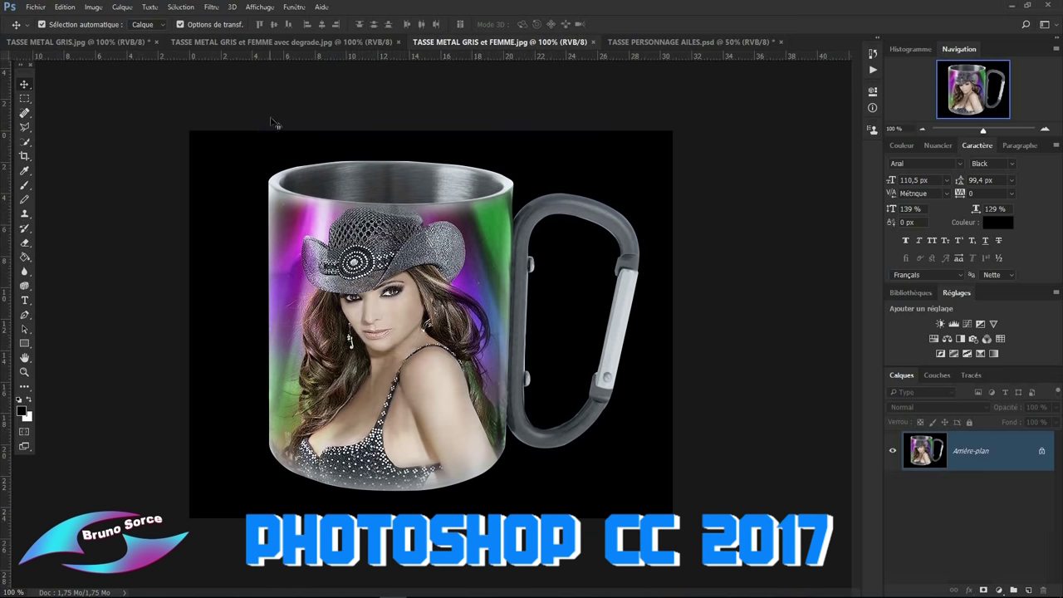
{"action": "left_click", "coordinate": [264, 42]}
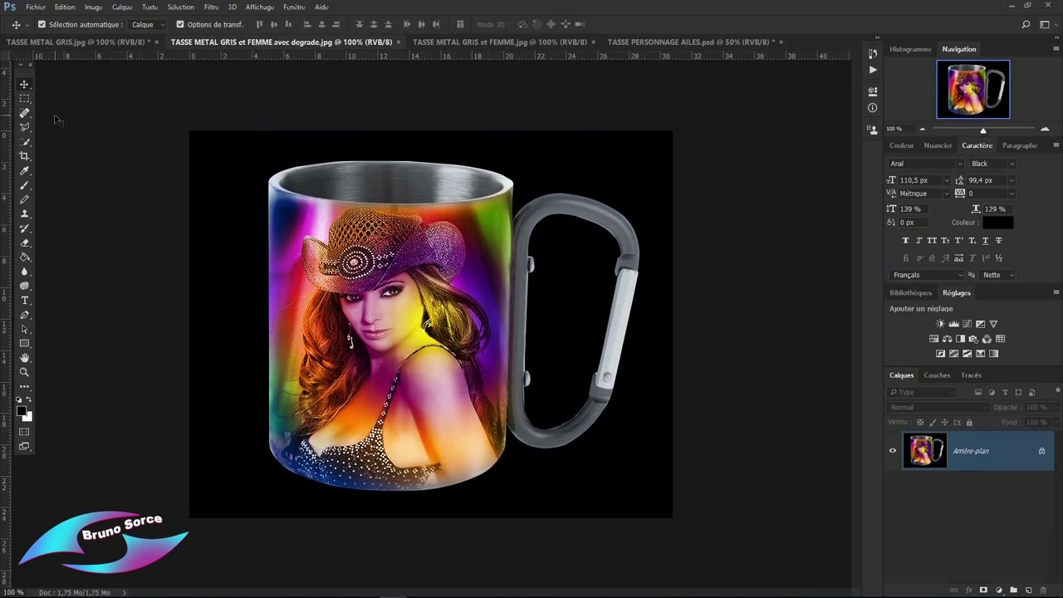
{"action": "left_click", "coordinate": [76, 44]}
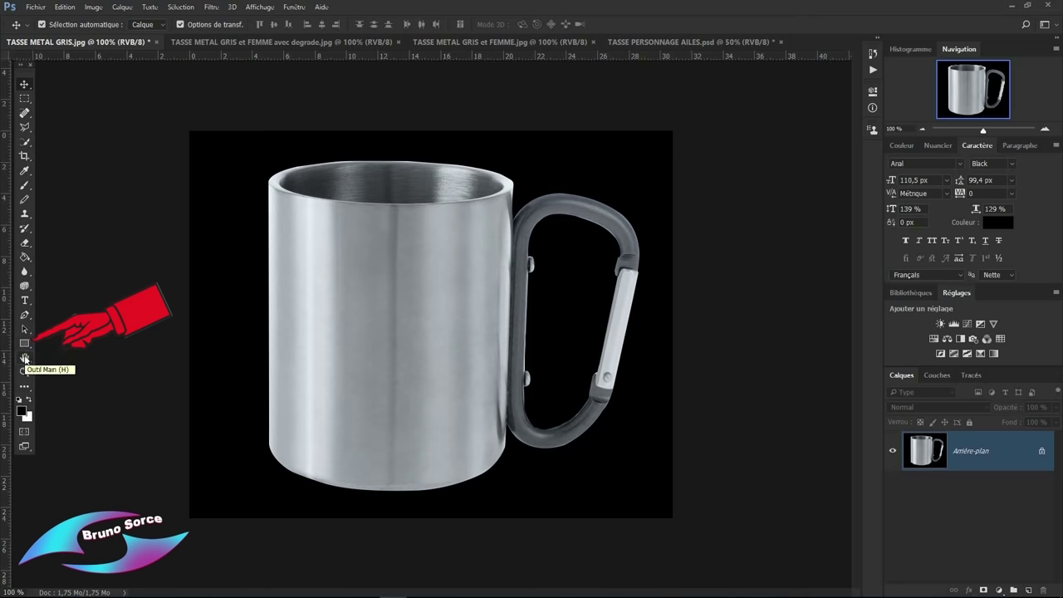
Choose the plain Rectangle tool in Shape mode.
{"action": "left_click", "coordinate": [24, 345]}
{"action": "right_click", "coordinate": [25, 347]}
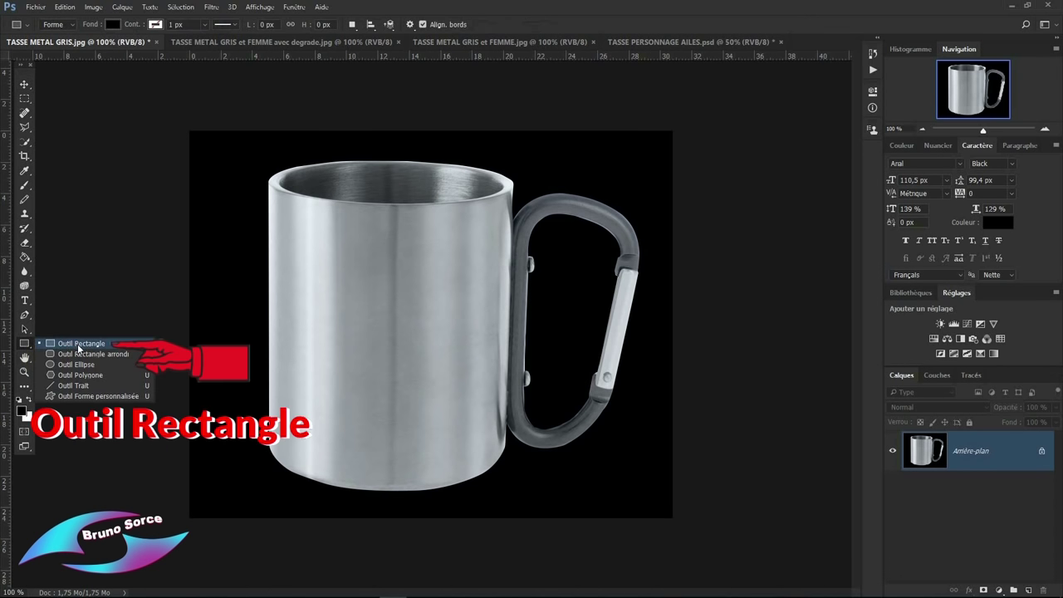
{"action": "left_click", "coordinate": [78, 344]}
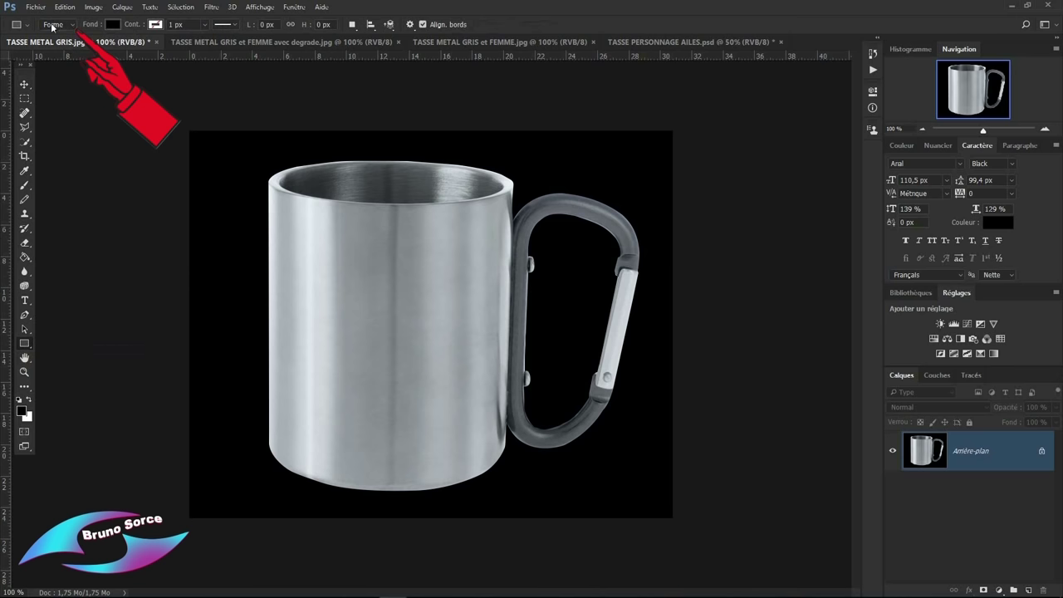
{"action": "left_click", "coordinate": [73, 25]}
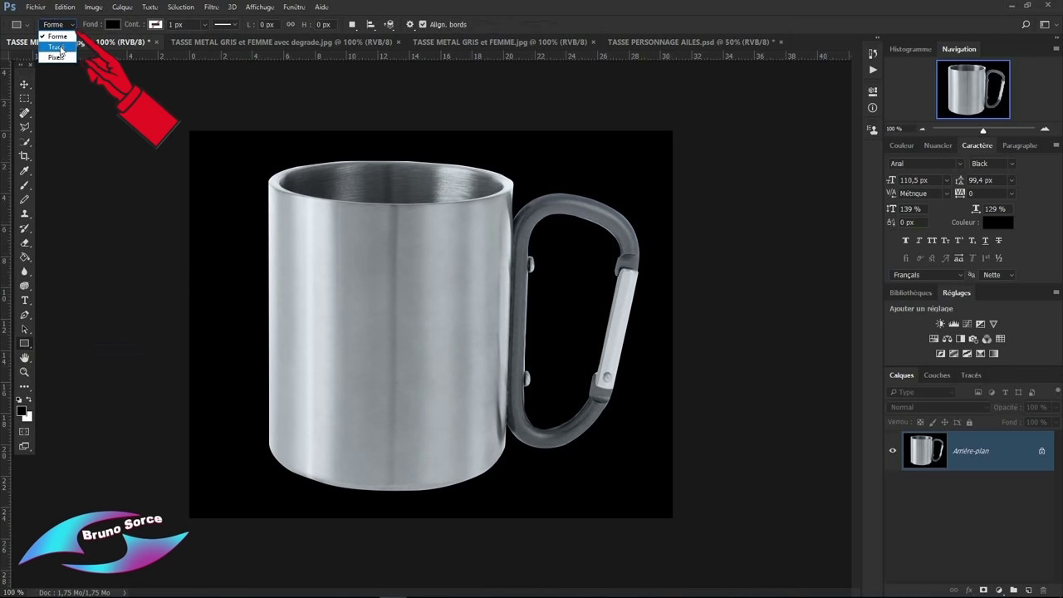
{"action": "left_click", "coordinate": [63, 37]}
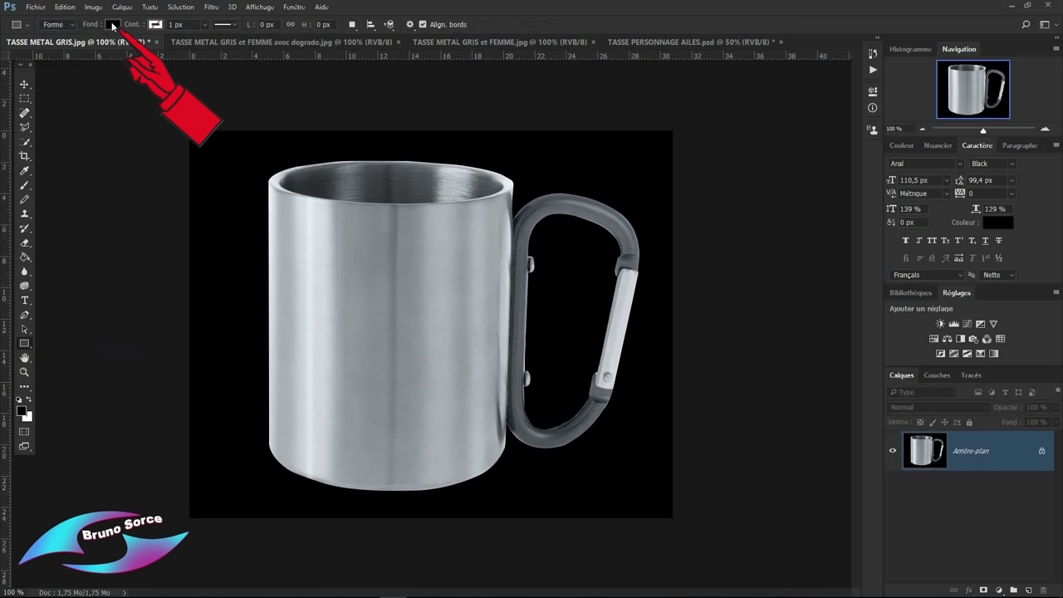
Set the rectangle's fill to white and its stroke to none.
{"action": "left_click", "coordinate": [113, 25]}
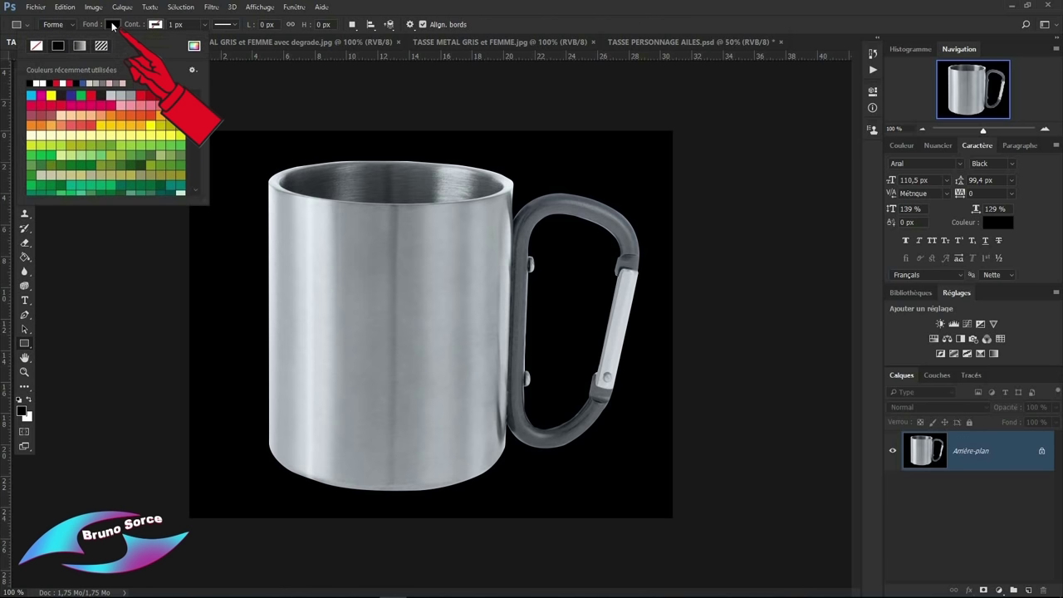
{"action": "left_click", "coordinate": [41, 83]}
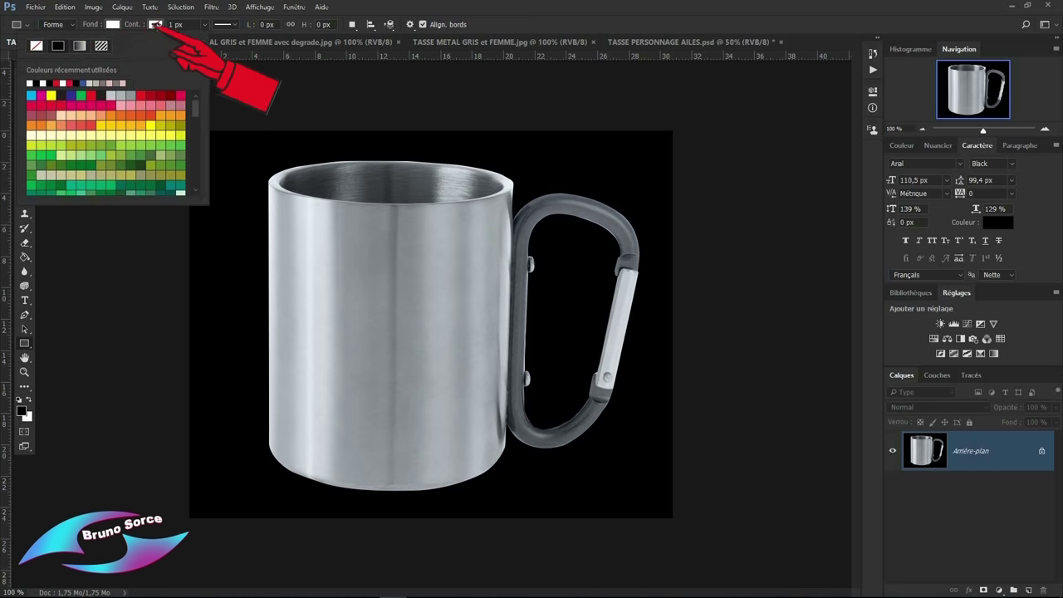
{"action": "left_click", "coordinate": [155, 25]}
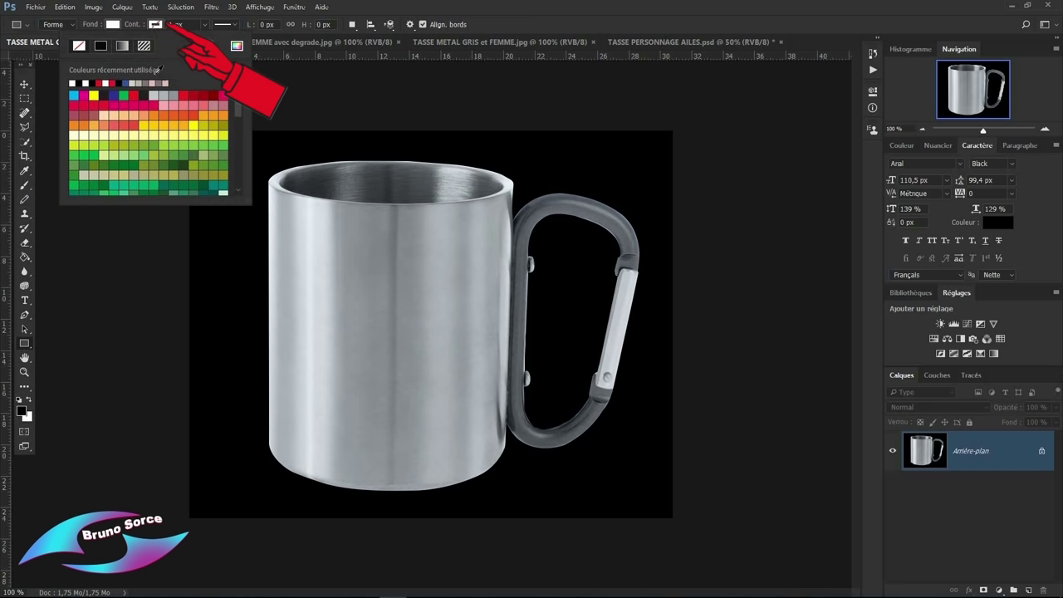
{"action": "left_click", "coordinate": [183, 94]}
{"action": "left_click", "coordinate": [155, 25]}
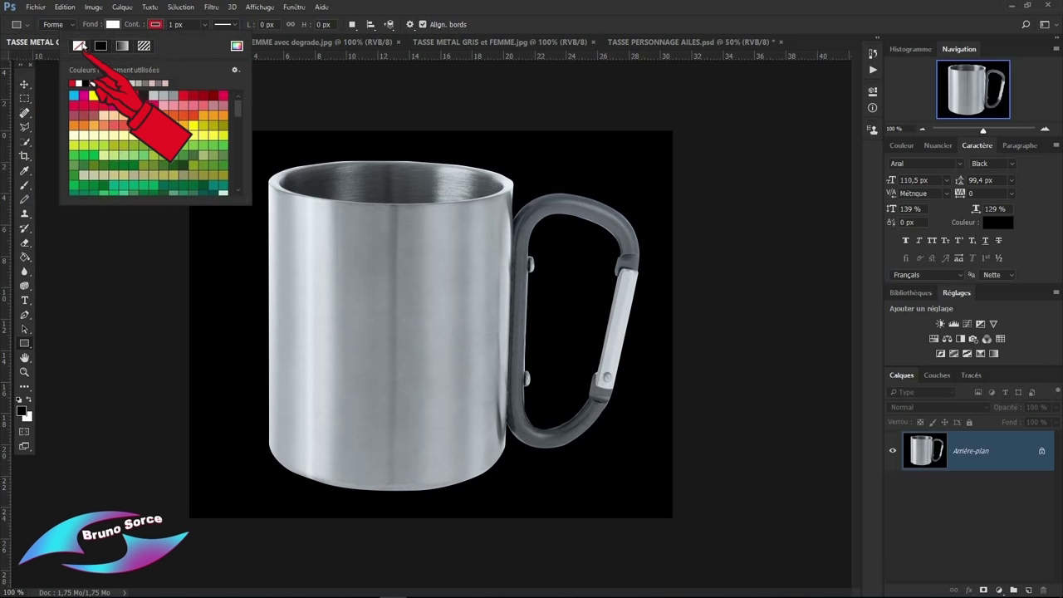
{"action": "left_click", "coordinate": [80, 47]}
{"action": "left_click", "coordinate": [540, 23]}
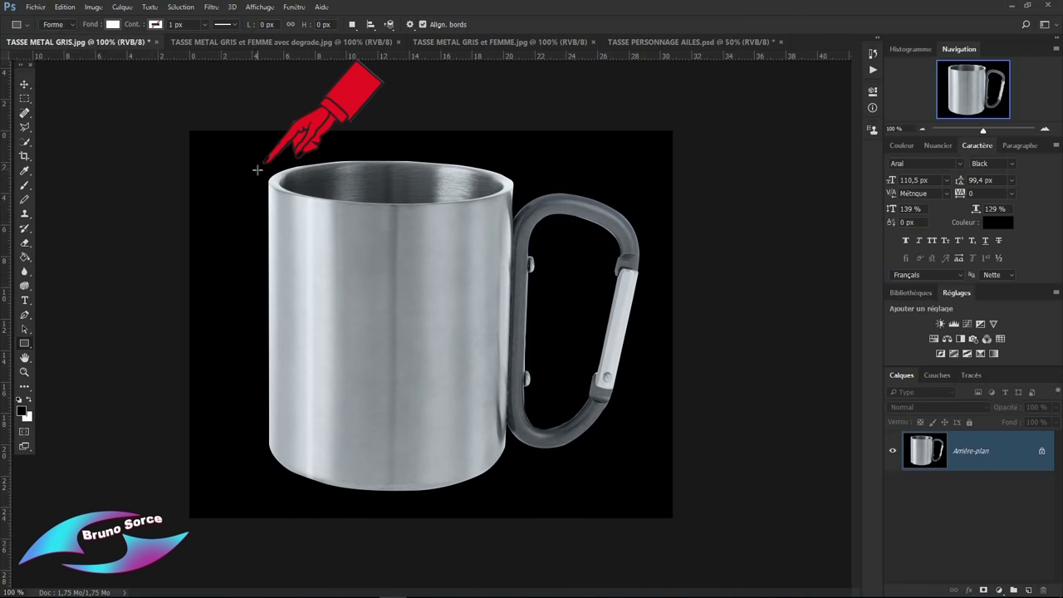
Draw a white 469 × 600 px rectangle over the mug body and convert Rectangle 1 to a smart object.
{"action": "left_click_drag", "start_coordinate": [257, 170], "coordinate": [301, 468]}
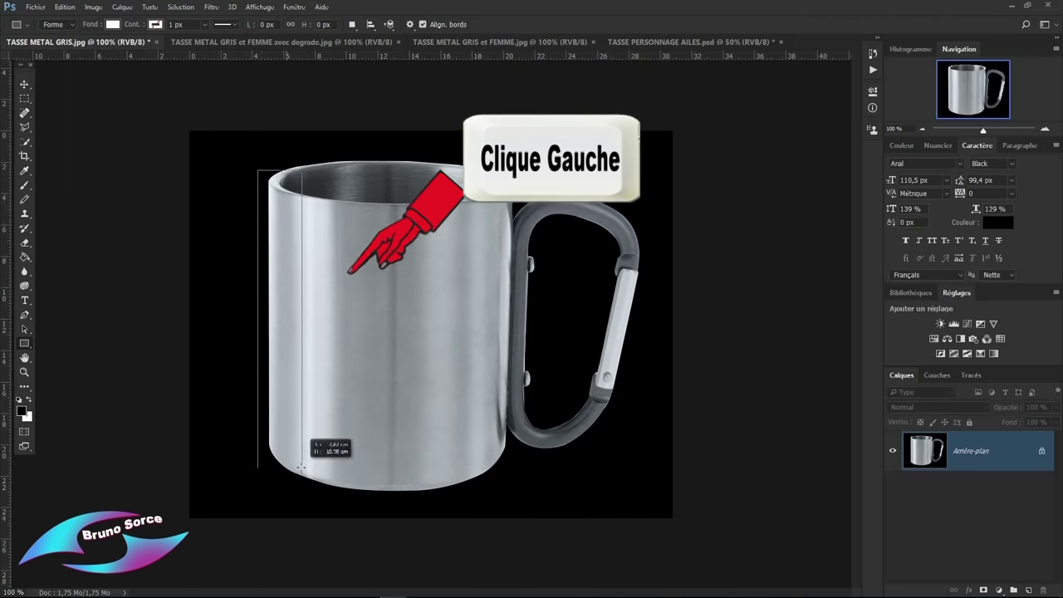
{"action": "left_click_drag", "start_coordinate": [301, 468], "coordinate": [517, 502]}
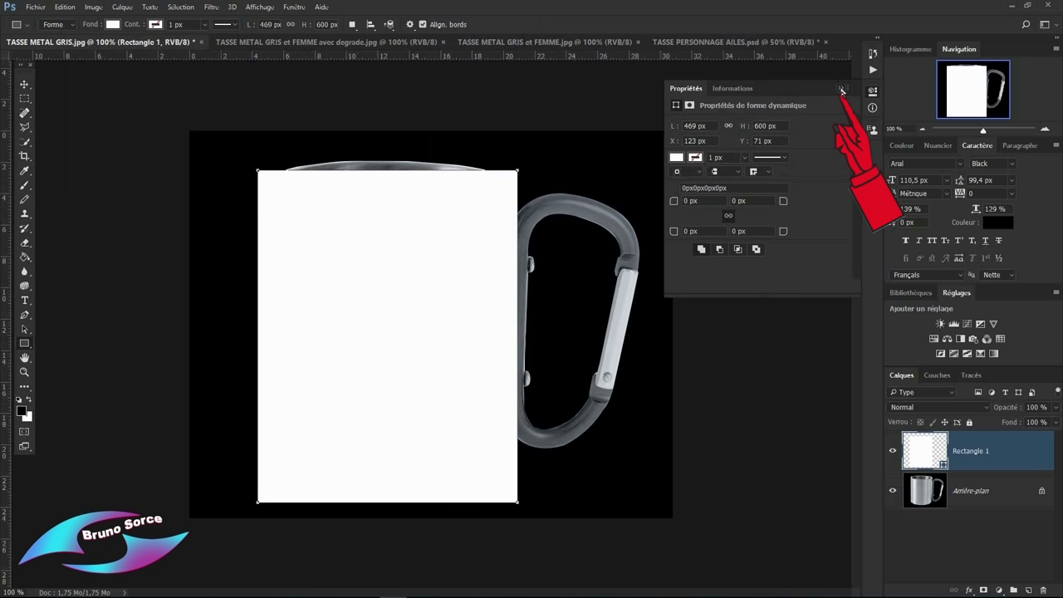
{"action": "left_click", "coordinate": [841, 90]}
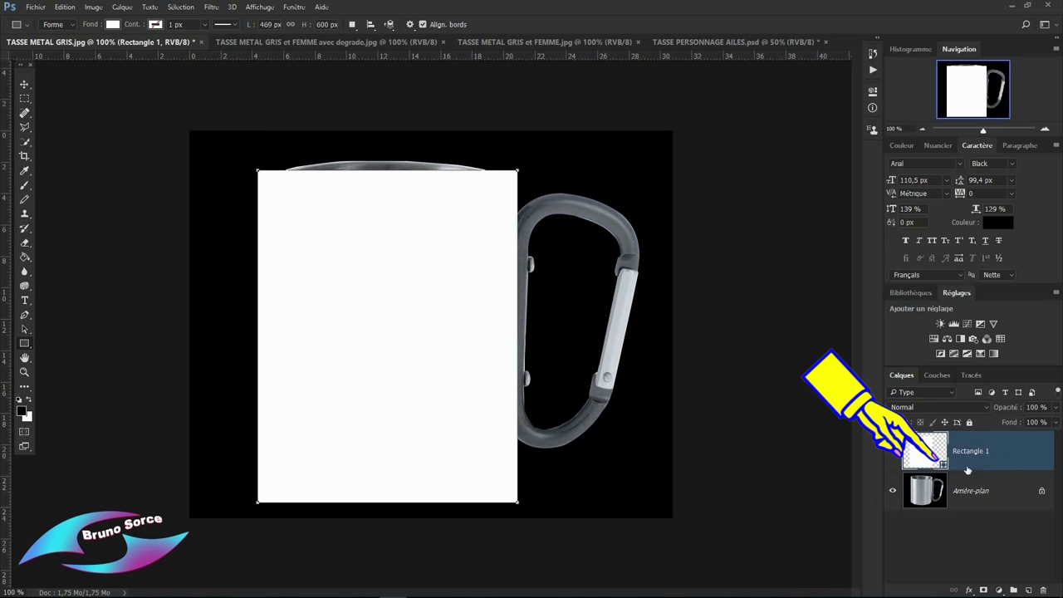
{"action": "right_click", "coordinate": [1032, 455]}
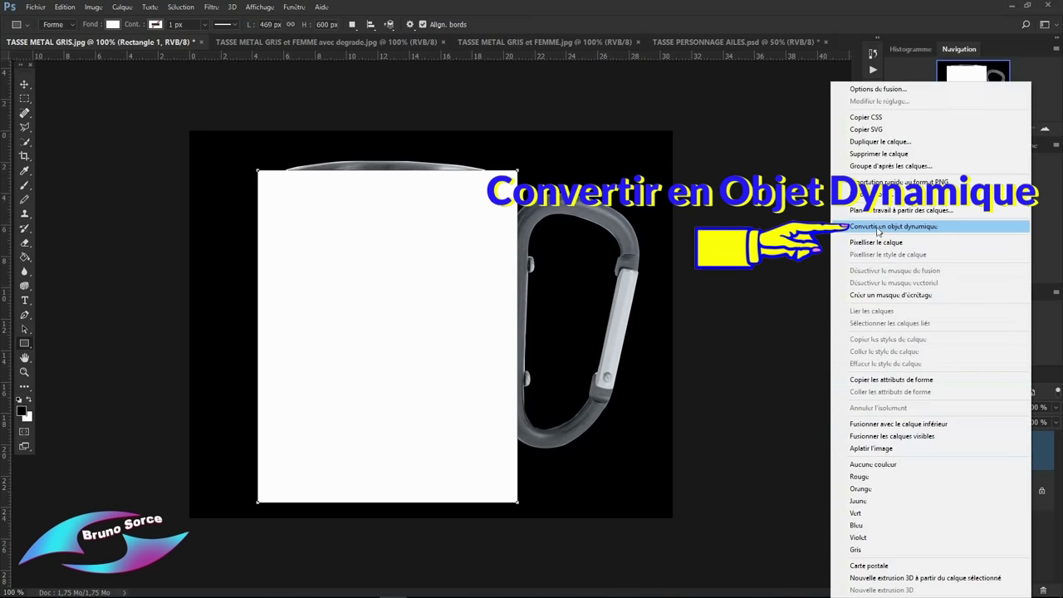
{"action": "left_click", "coordinate": [902, 231]}
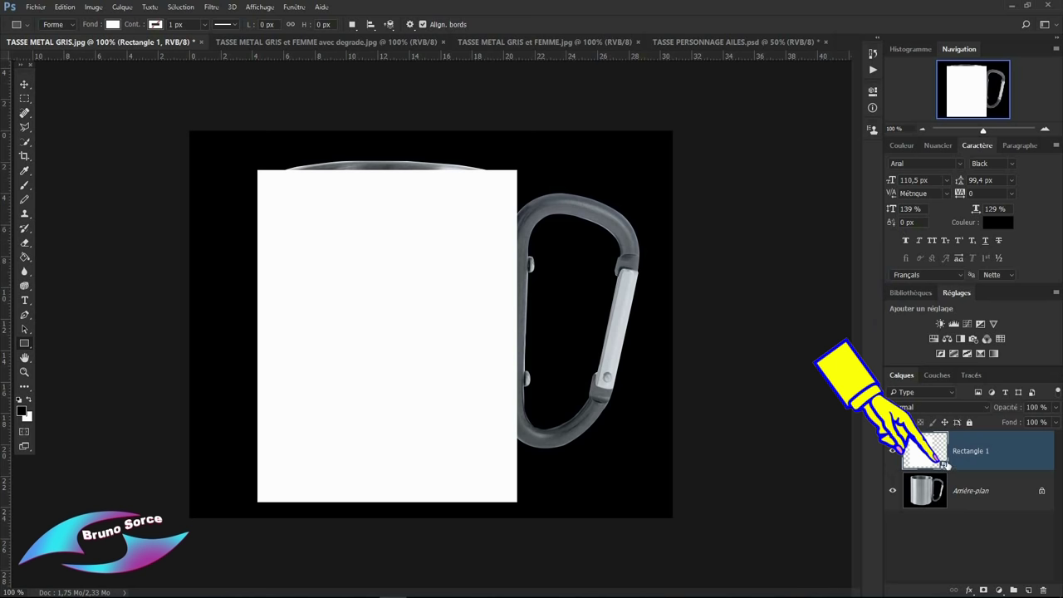
Free-transform Rectangle 1, distorting its four corners onto the mug body's tapered edges.
{"action": "key", "text": "v"}
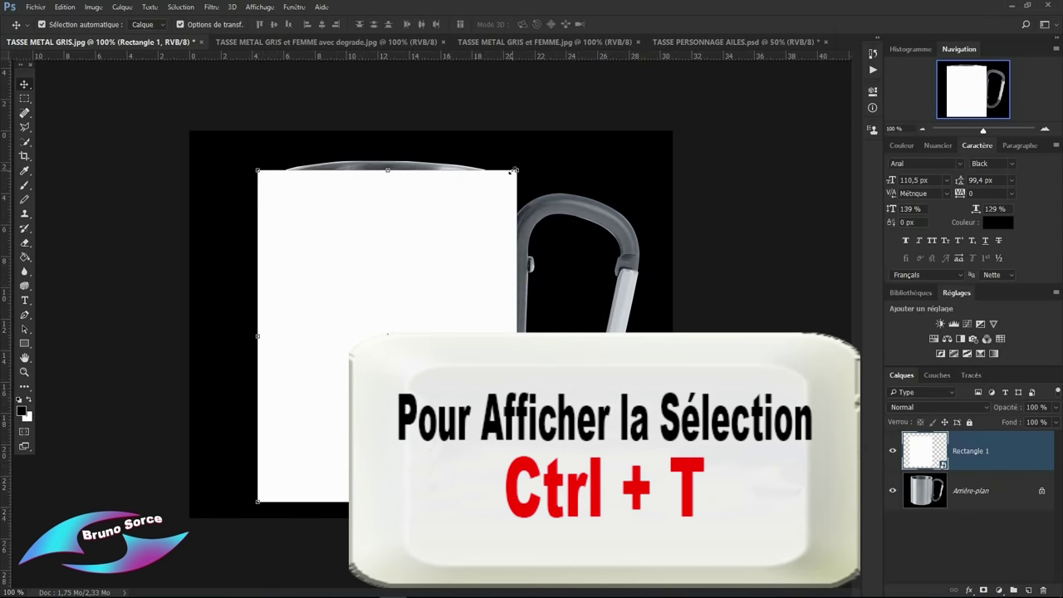
{"action": "key", "text": "ctrl+t"}
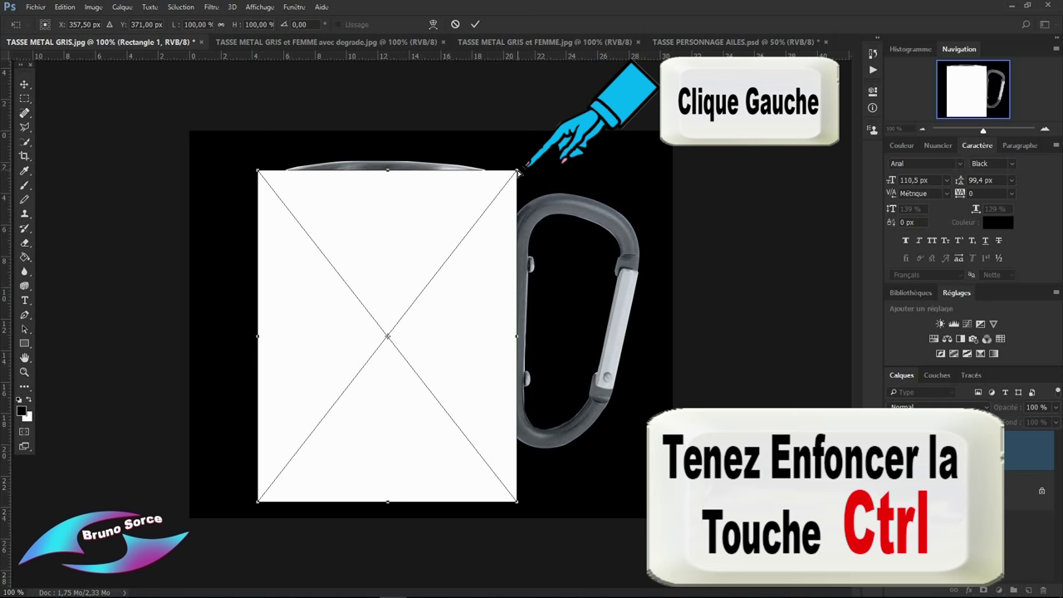
{"action": "mouse_move", "coordinate": [518, 172]}
{"action": "left_mouse_down"}
{"action": "mouse_move", "coordinate": [468, 268]}
{"action": "mouse_move", "coordinate": [513, 183]}
{"action": "left_mouse_up"}
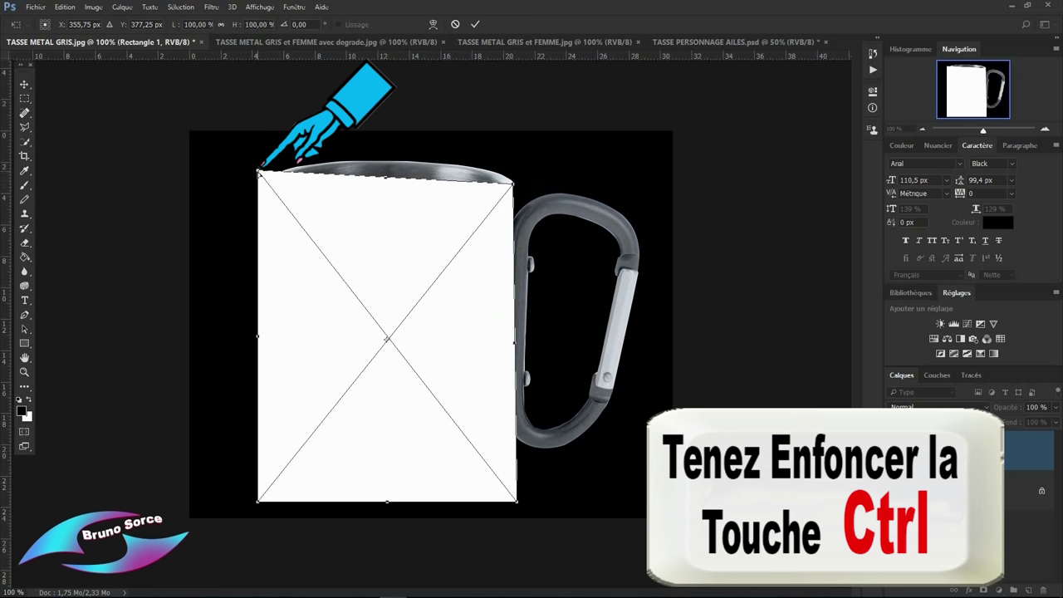
{"action": "left_click_drag", "start_coordinate": [259, 171], "coordinate": [267, 180]}
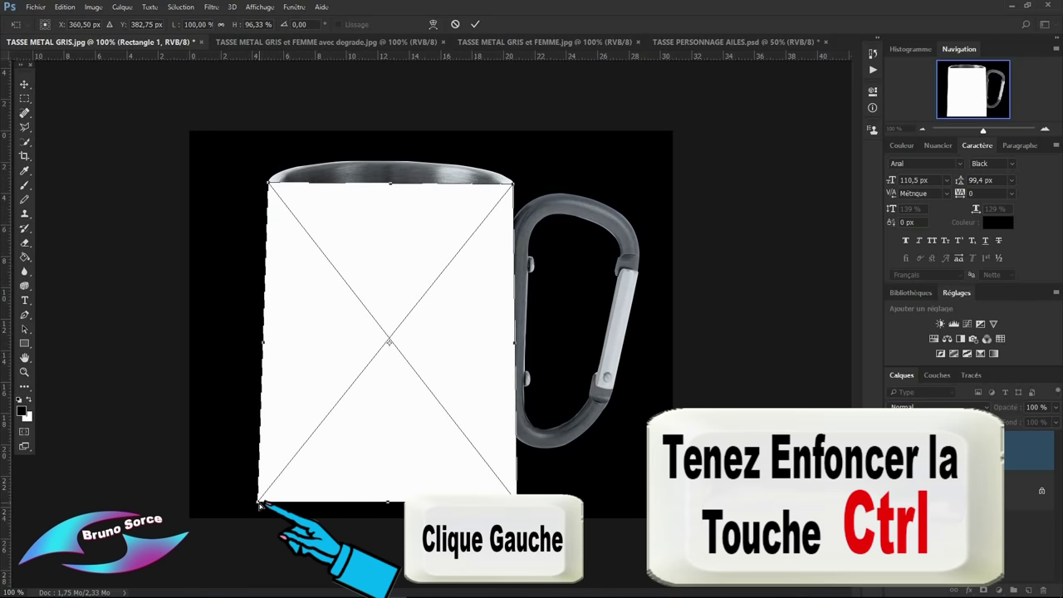
{"action": "left_click_drag", "start_coordinate": [259, 503], "coordinate": [270, 449]}
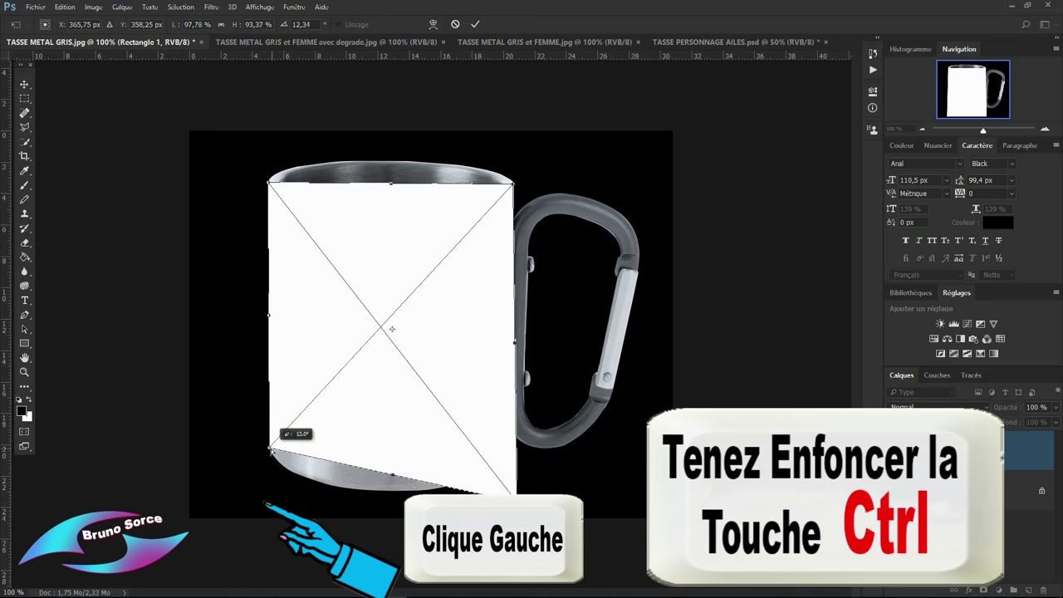
{"action": "mouse_move", "coordinate": [513, 494]}
{"action": "left_mouse_down"}
{"action": "mouse_move", "coordinate": [522, 507]}
{"action": "mouse_move", "coordinate": [498, 454]}
{"action": "mouse_move", "coordinate": [506, 446]}
{"action": "left_mouse_up"}
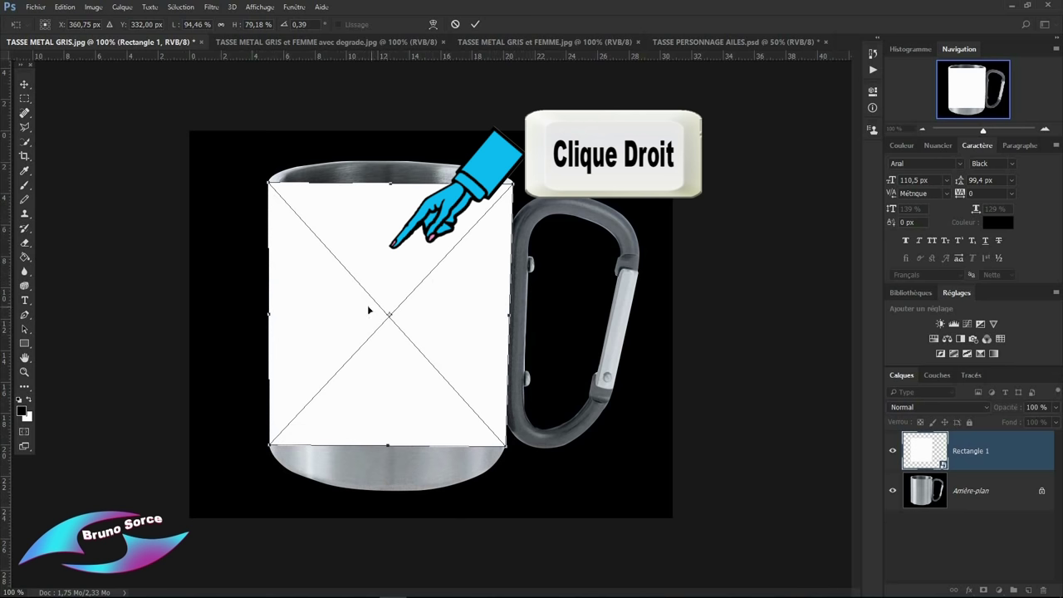
Switch to Warp and curve the shape's bottom edge to the base and top edge to the rim.
{"action": "right_click", "coordinate": [387, 275]}
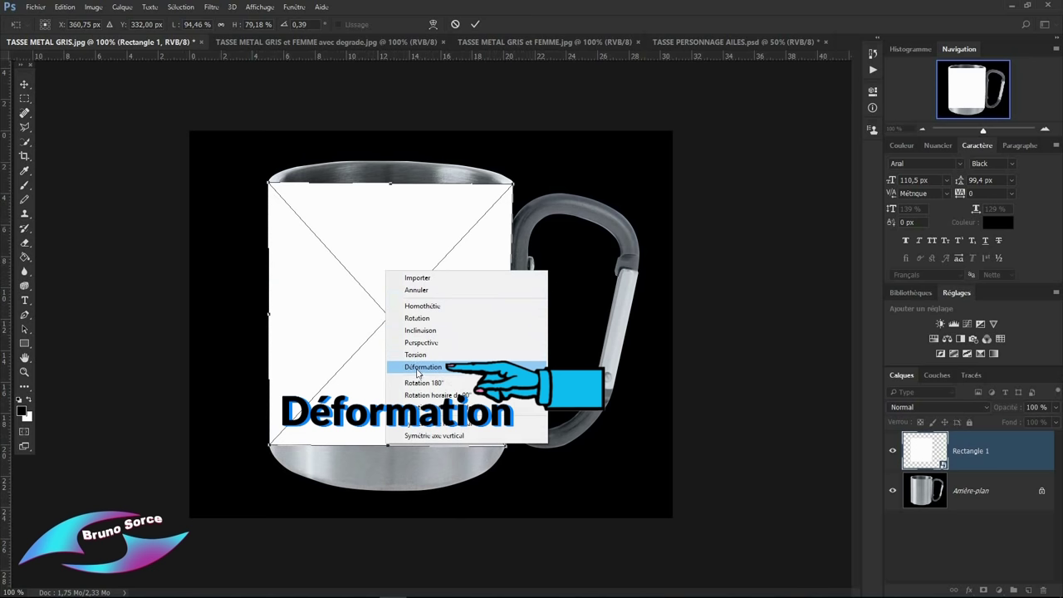
{"action": "left_click", "coordinate": [419, 371]}
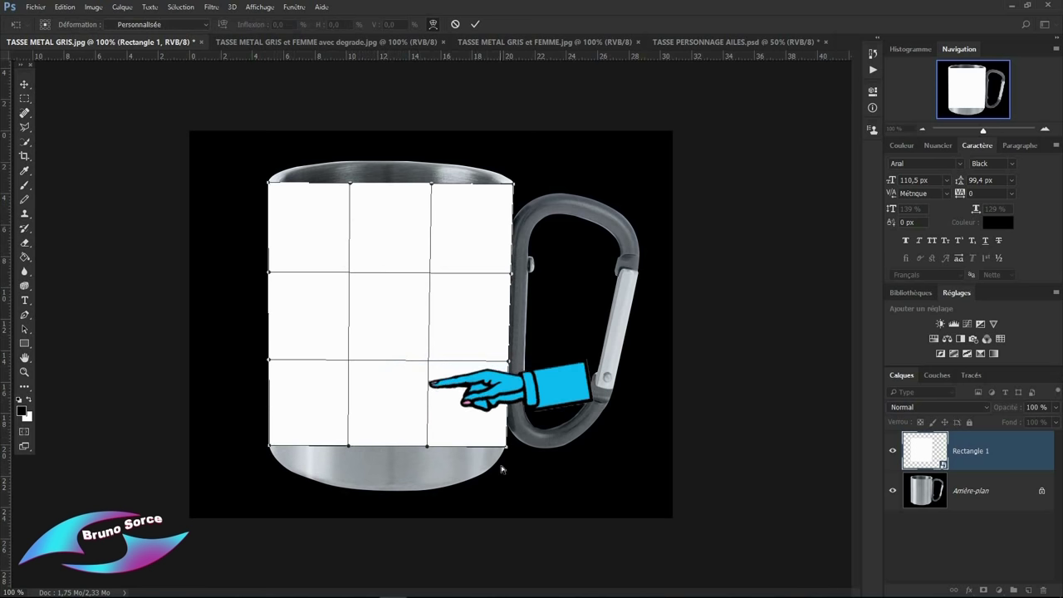
{"action": "left_click", "coordinate": [387, 435]}
{"action": "left_click_drag", "start_coordinate": [387, 435], "coordinate": [388, 477]}
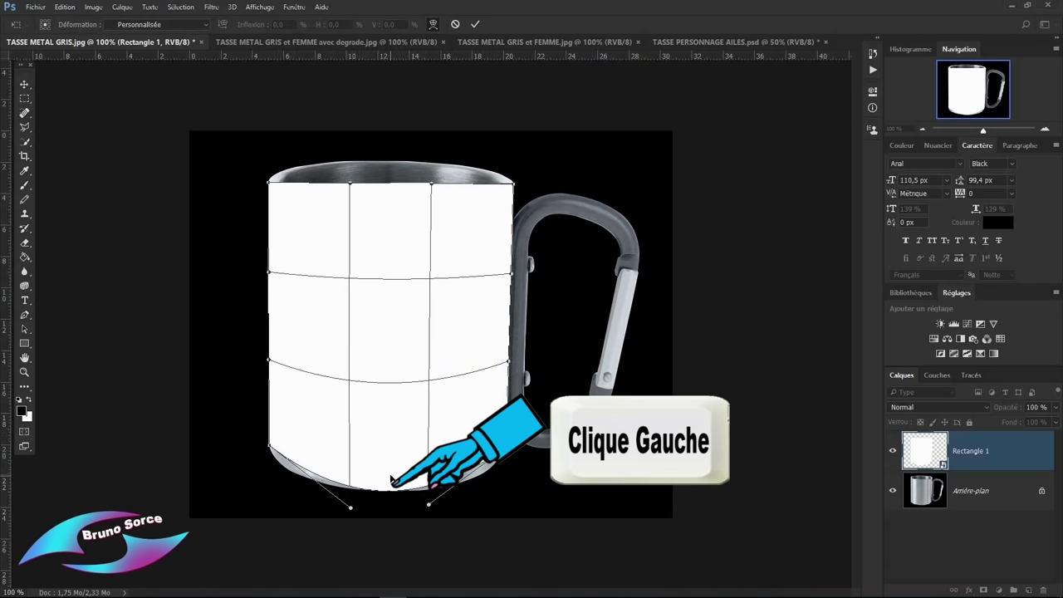
{"action": "left_click", "coordinate": [385, 189]}
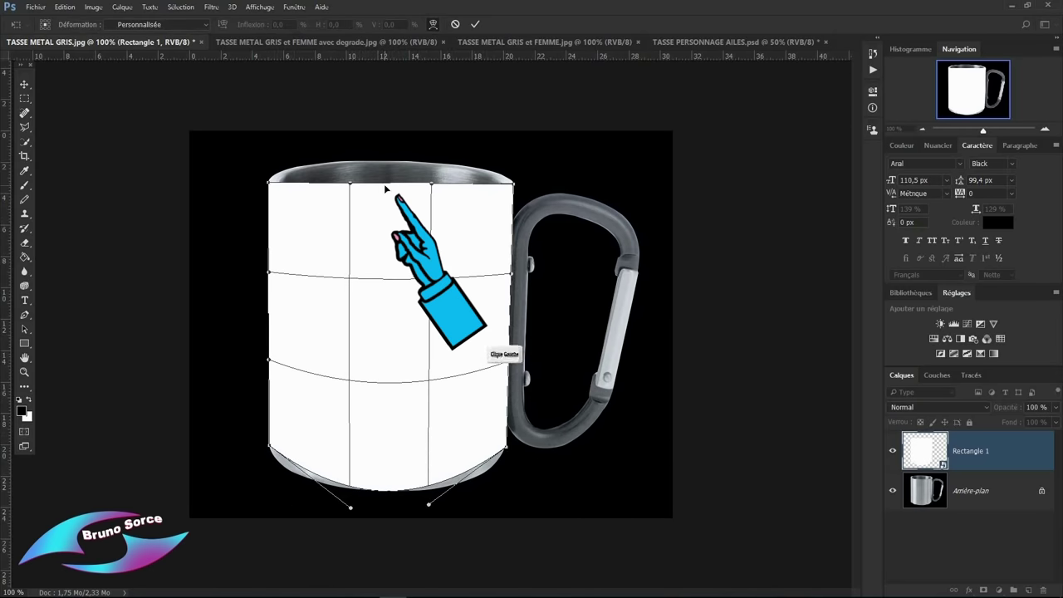
{"action": "left_click_drag", "start_coordinate": [384, 190], "coordinate": [385, 212]}
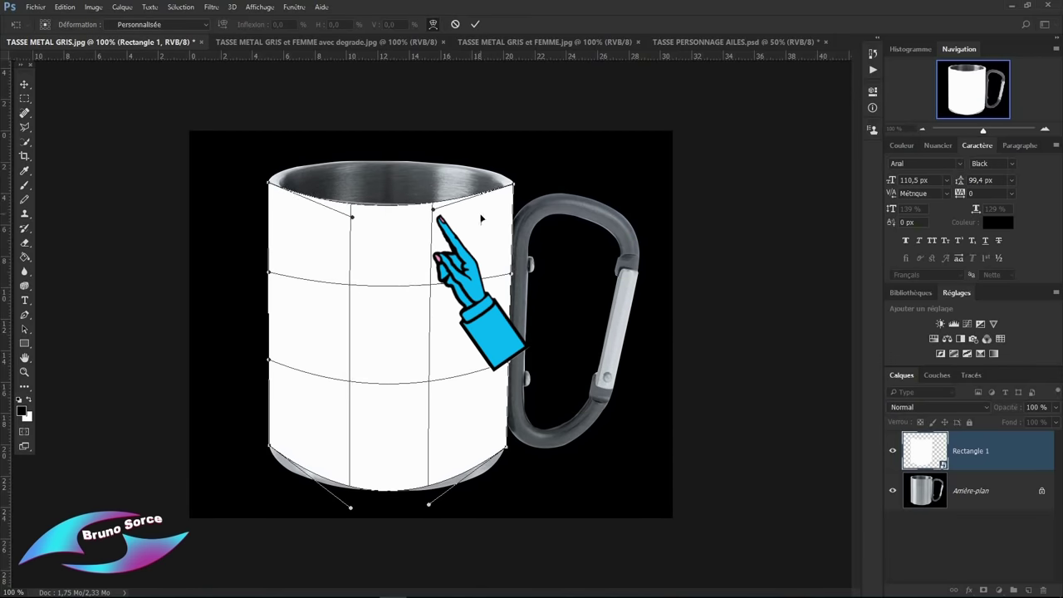
Refine the top-left and top-right warp curves to follow the mug's rim.
{"action": "left_click", "coordinate": [434, 208]}
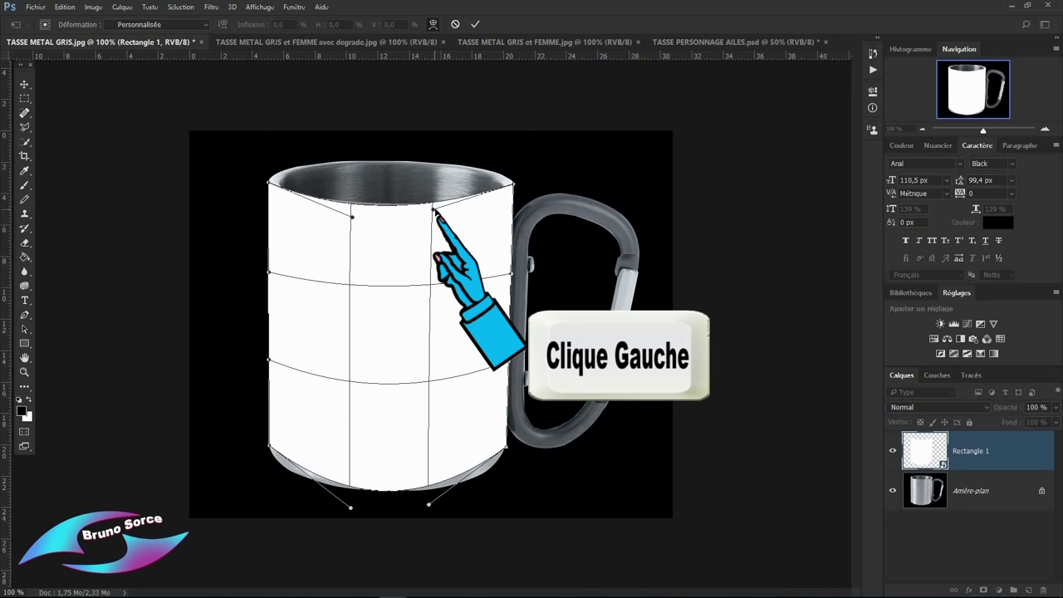
{"action": "left_click_drag", "start_coordinate": [433, 208], "coordinate": [500, 214]}
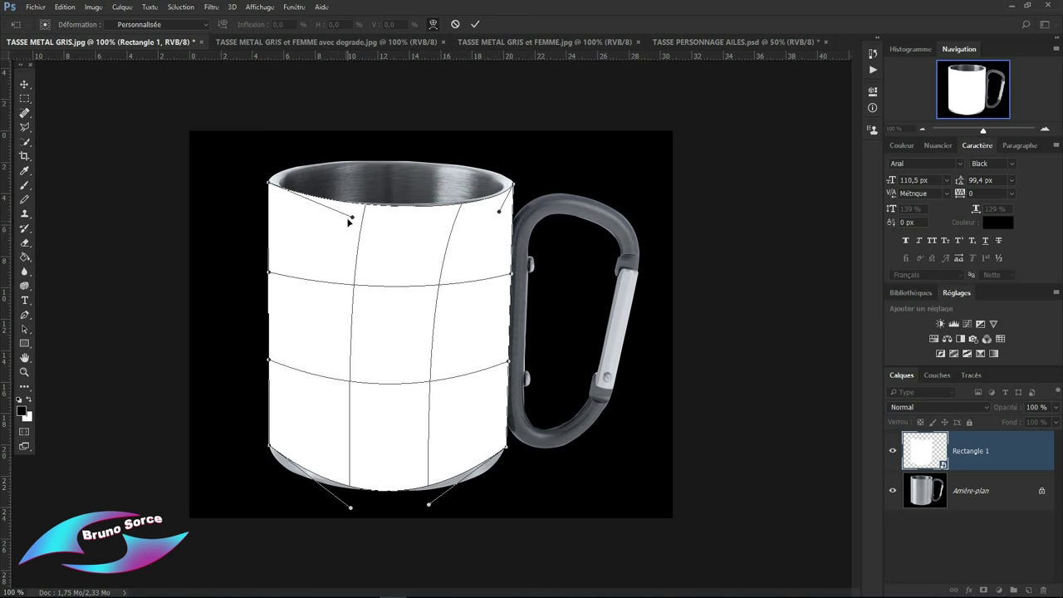
{"action": "mouse_move", "coordinate": [353, 219]}
{"action": "left_mouse_down"}
{"action": "mouse_move", "coordinate": [311, 209]}
{"action": "mouse_move", "coordinate": [300, 218]}
{"action": "left_mouse_up"}
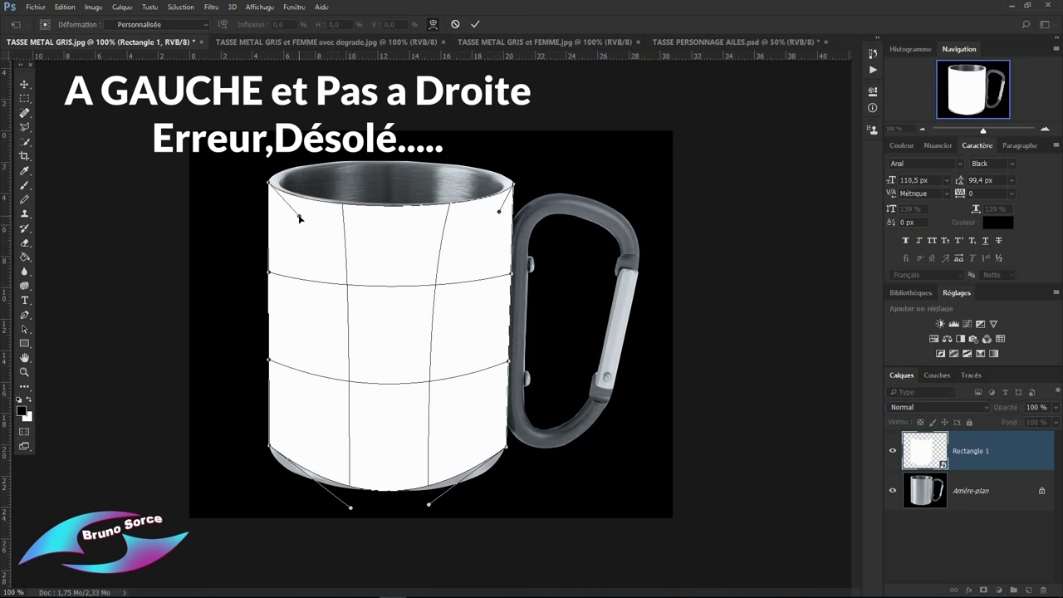
{"action": "mouse_move", "coordinate": [300, 217]}
{"action": "left_mouse_down"}
{"action": "mouse_move", "coordinate": [260, 201]}
{"action": "mouse_move", "coordinate": [264, 238]}
{"action": "mouse_move", "coordinate": [282, 212]}
{"action": "mouse_move", "coordinate": [293, 218]}
{"action": "left_mouse_up"}
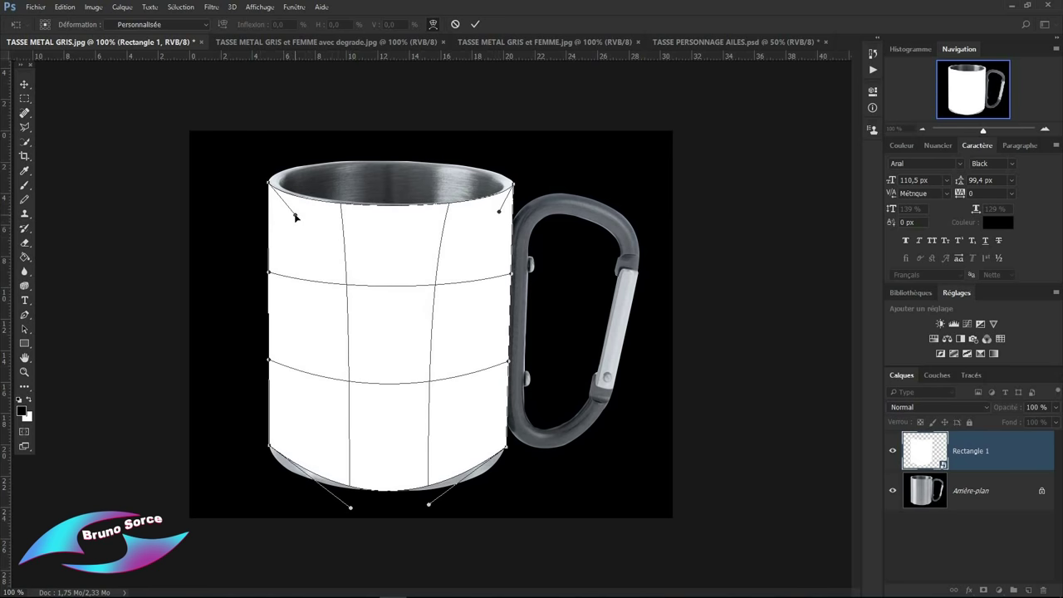
{"action": "left_click_drag", "start_coordinate": [499, 214], "coordinate": [503, 217]}
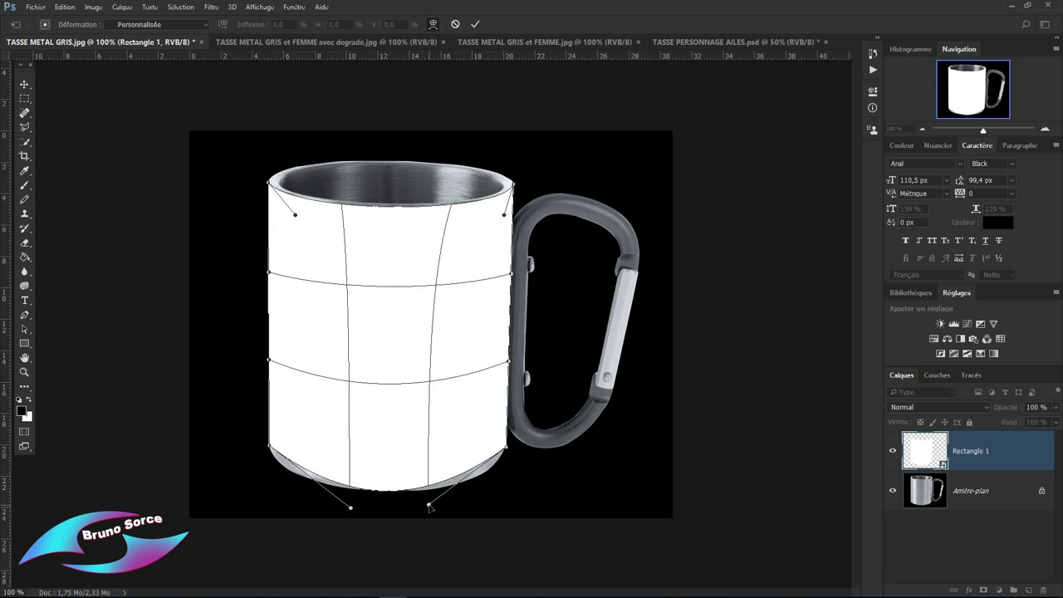
Curve the warp's bottom-left and bottom-right along the mug's base and commit the warp.
{"action": "left_click_drag", "start_coordinate": [429, 505], "coordinate": [483, 504]}
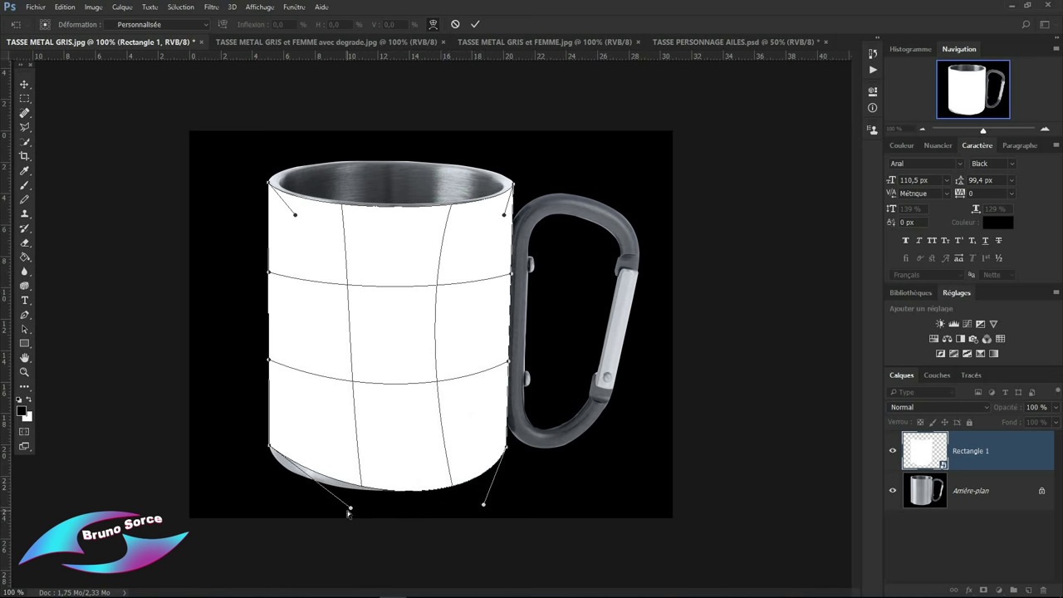
{"action": "left_click_drag", "start_coordinate": [352, 510], "coordinate": [285, 510]}
{"action": "left_click_drag", "start_coordinate": [484, 505], "coordinate": [493, 510]}
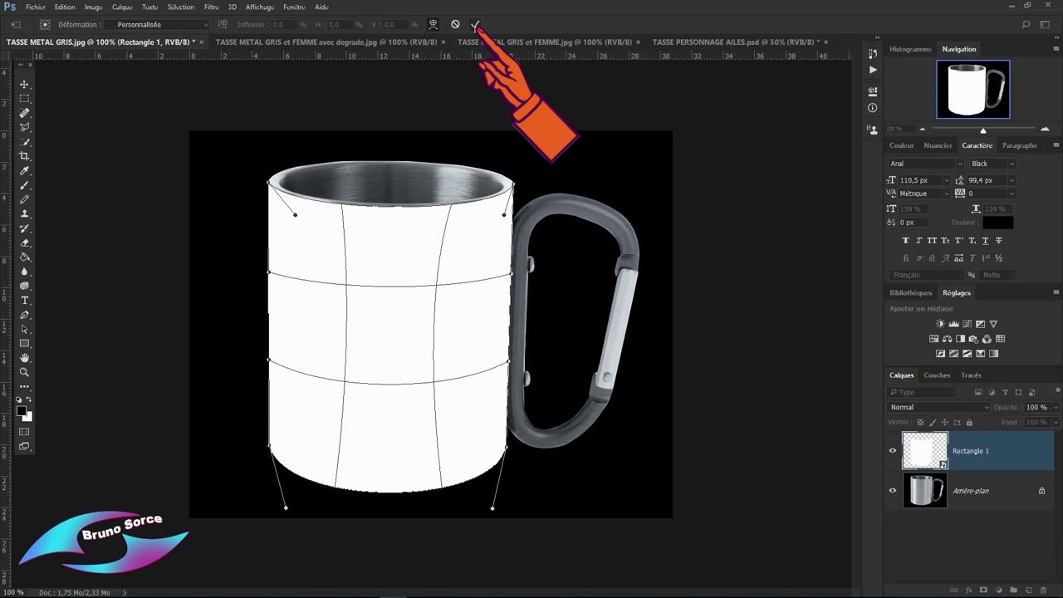
{"action": "left_click", "coordinate": [476, 24]}
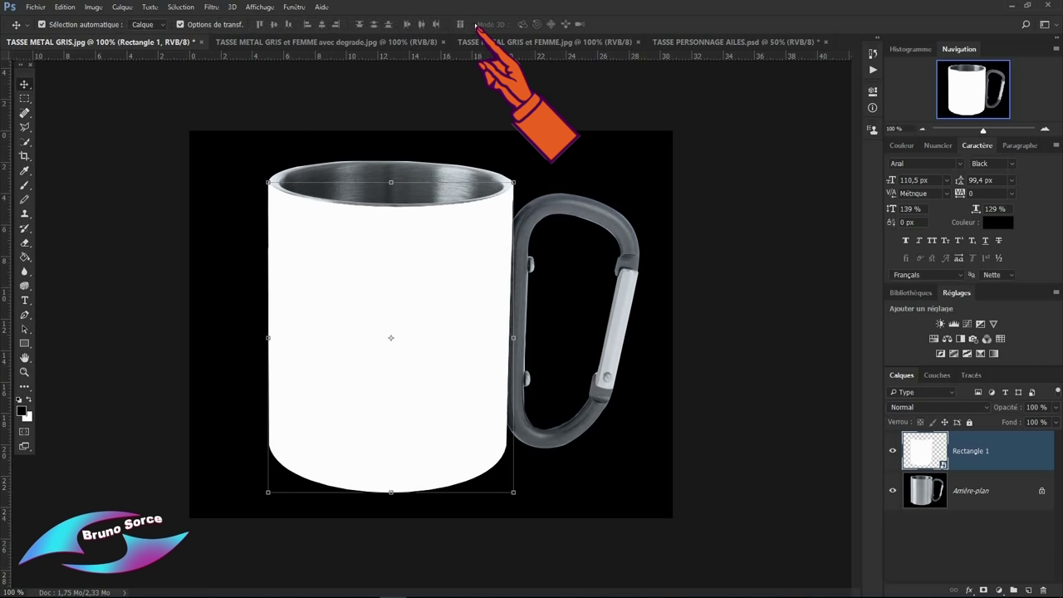
Reset default colours and add a layer mask from Rectangle 1's own outline selection.
{"action": "left_click", "coordinate": [29, 400]}
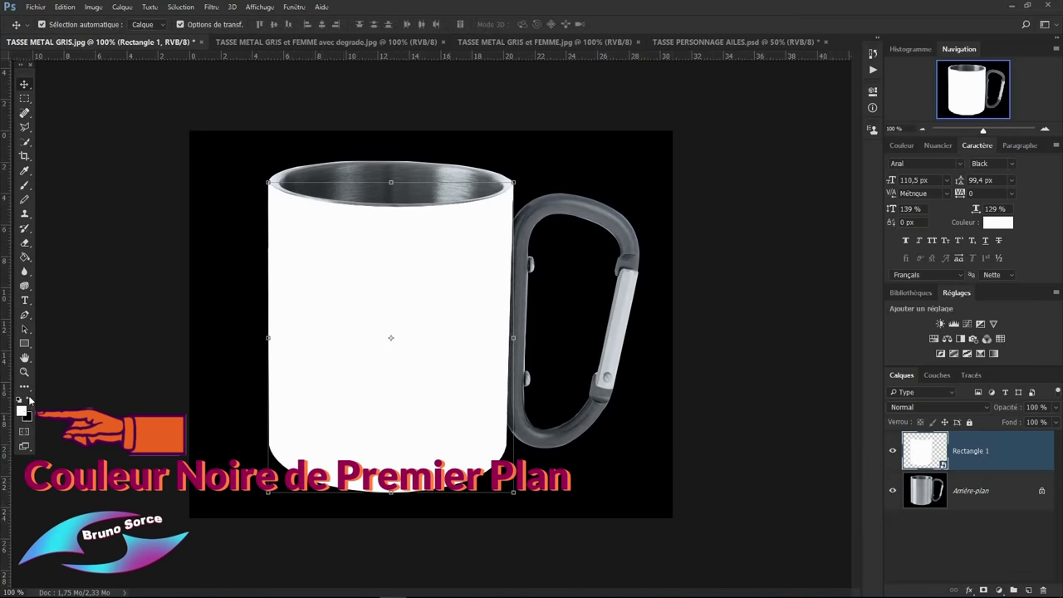
{"action": "left_click", "coordinate": [29, 400]}
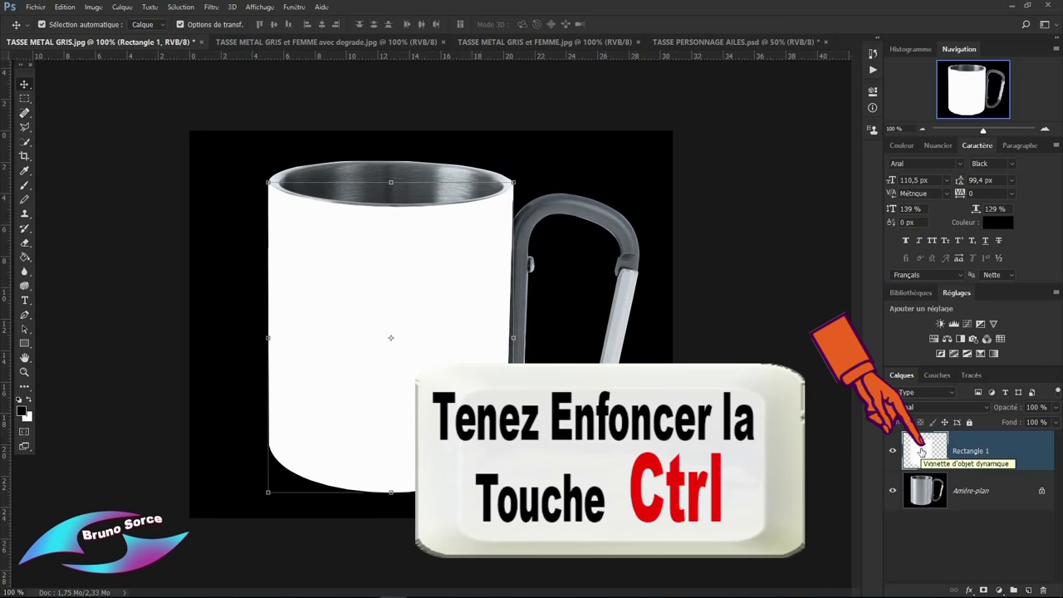
{"action": "left_click", "coordinate": [922, 454], "text": "ctrl"}
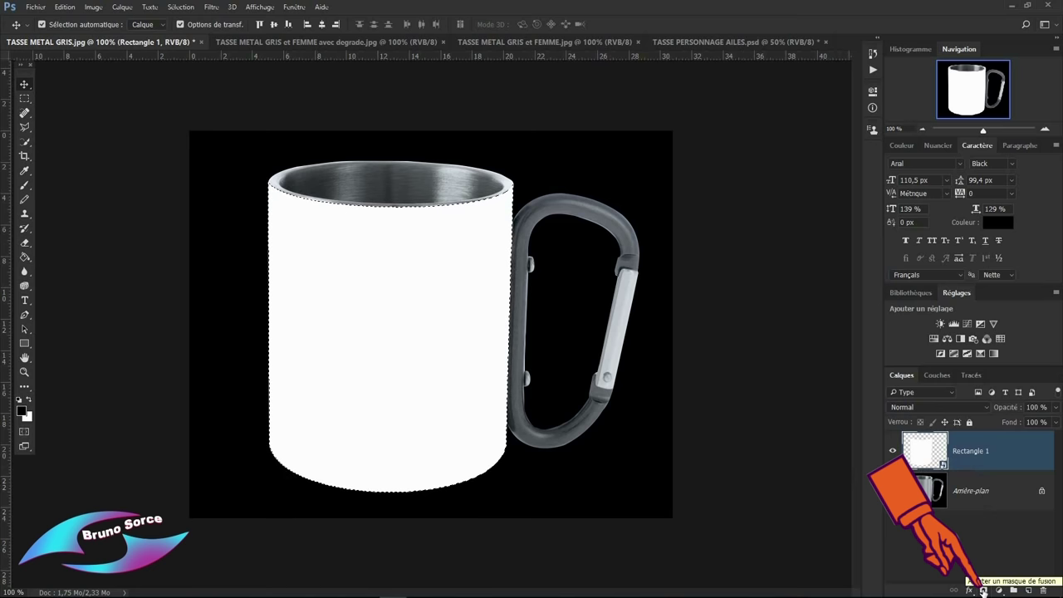
{"action": "left_click", "coordinate": [983, 590]}
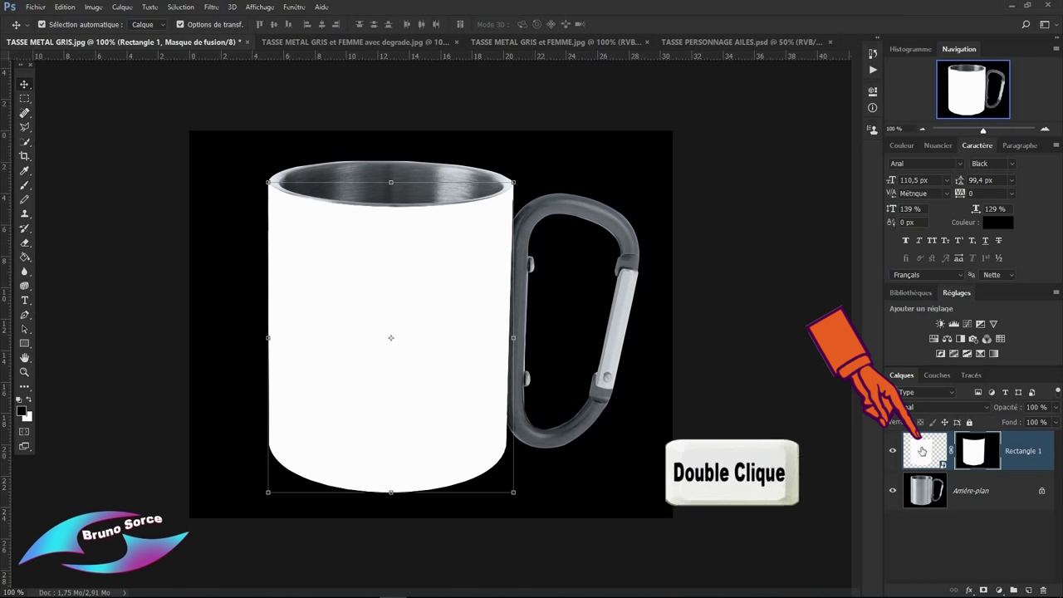
Open Rectangle 1.psb and convert its Rectangle 1 layer into a smart object.
{"action": "double_click", "coordinate": [922, 449]}
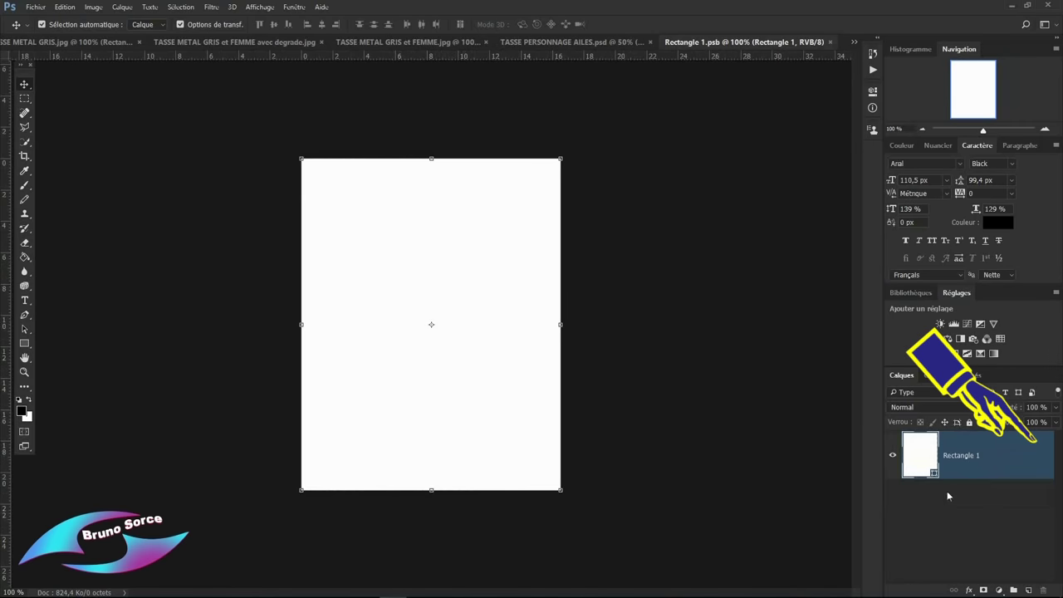
{"action": "right_click", "coordinate": [1006, 467]}
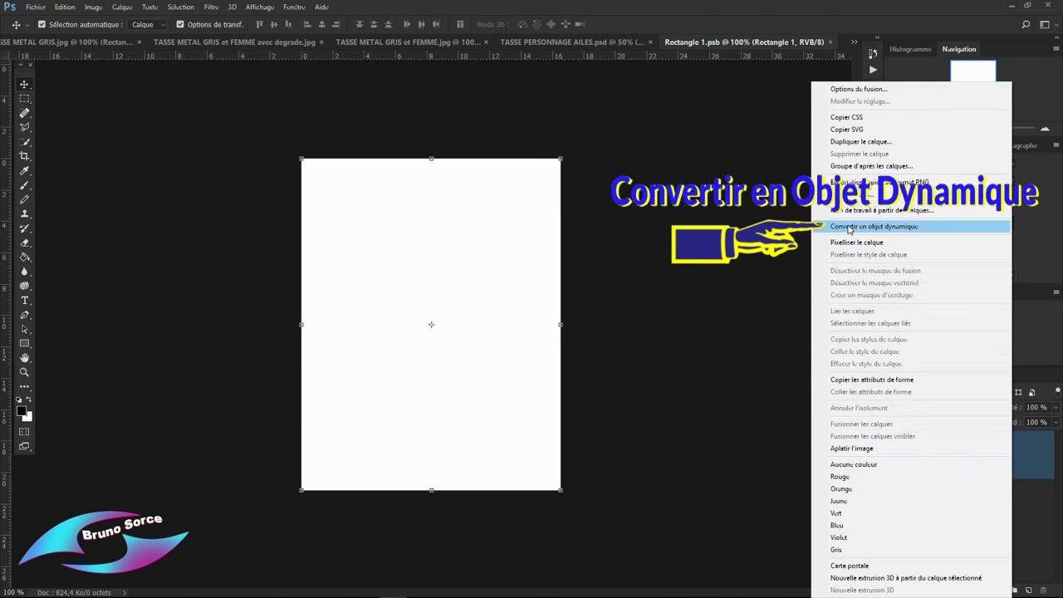
{"action": "left_click", "coordinate": [847, 227]}
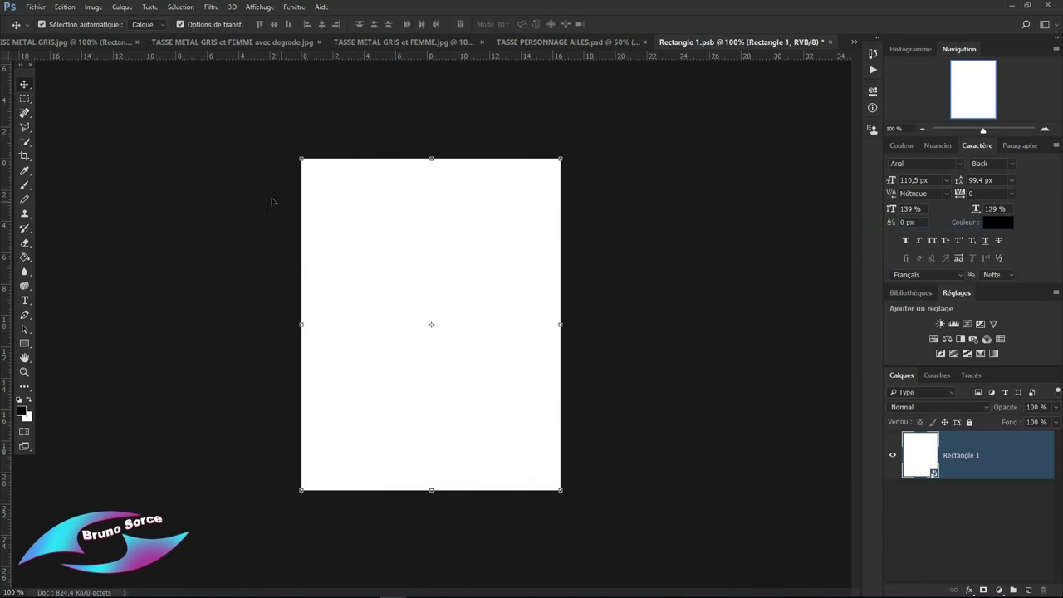
{"action": "left_click", "coordinate": [36, 7]}
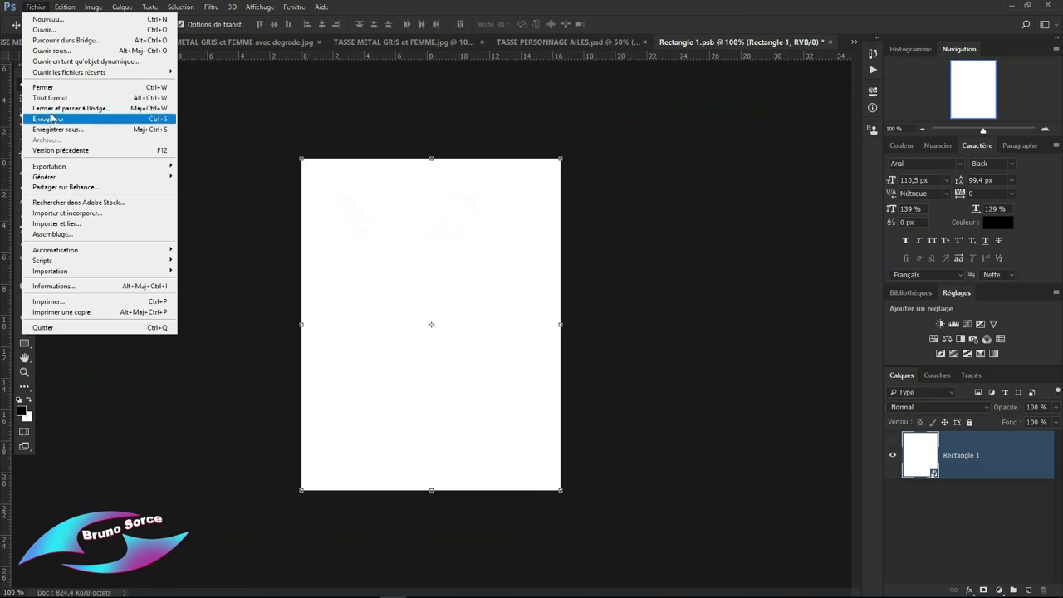
Place the angel artwork 550758-angels-magic-the-gathering-serra-angel as an embedded image.
{"action": "left_click", "coordinate": [61, 214]}
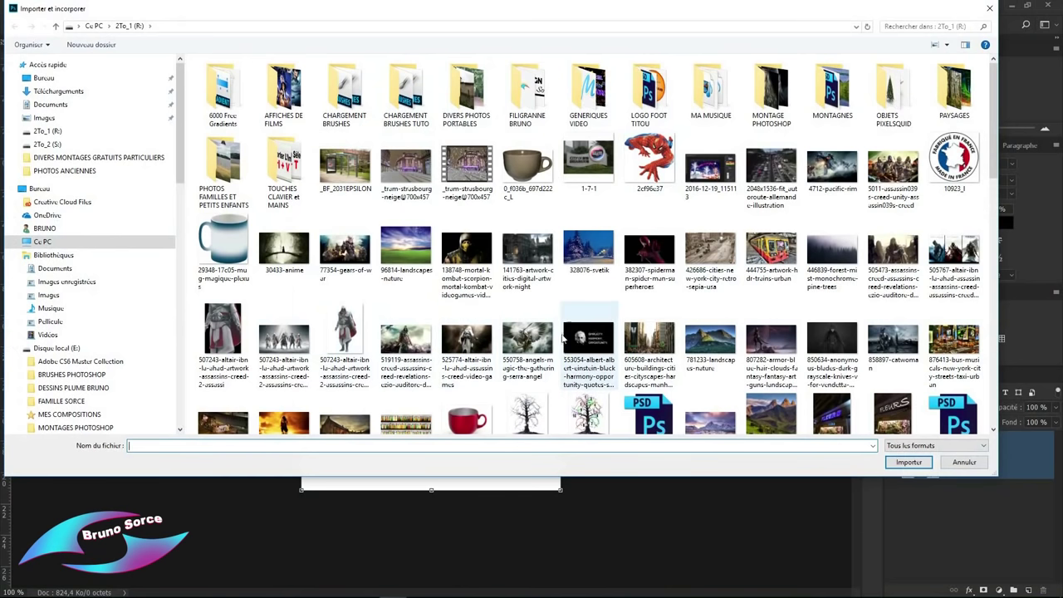
{"action": "double_click", "coordinate": [525, 342]}
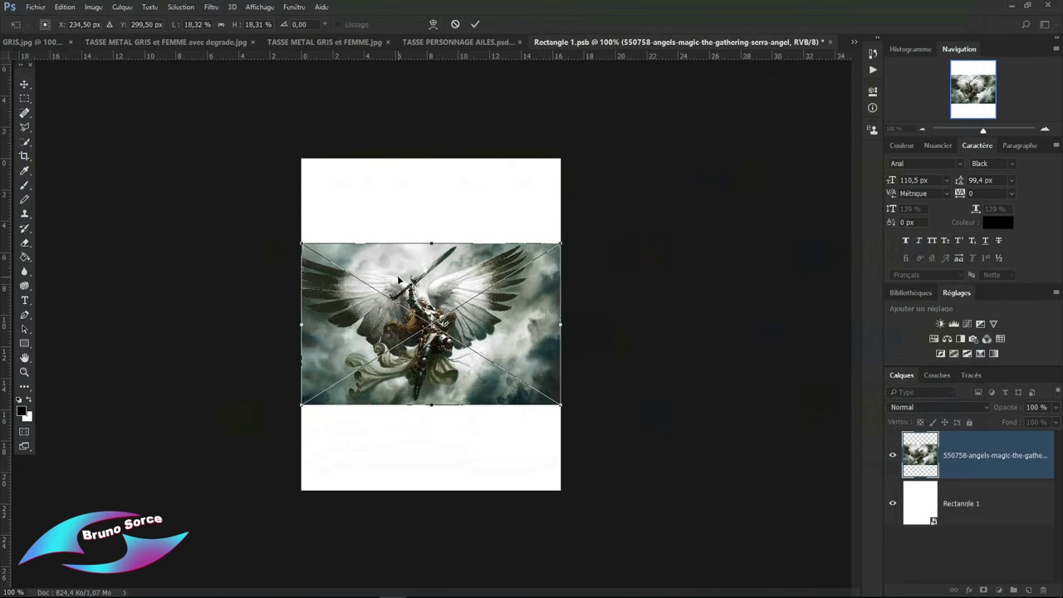
Stretch the angel artwork to fill the canvas (25.23 % × 37.5 %) and commit it.
{"action": "left_click_drag", "start_coordinate": [430, 244], "coordinate": [430, 159]}
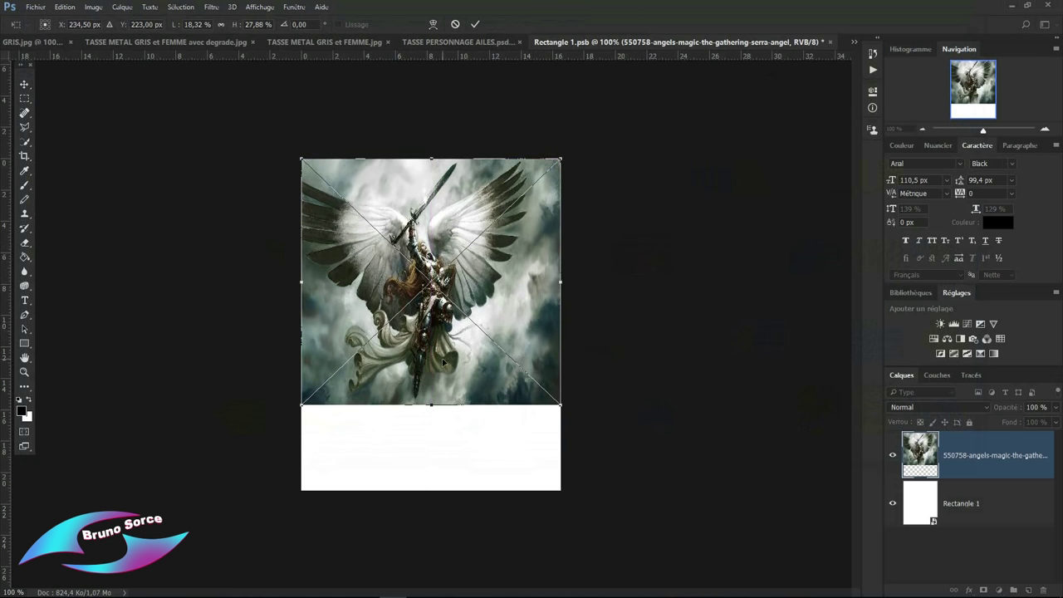
{"action": "left_click_drag", "start_coordinate": [433, 404], "coordinate": [430, 489]}
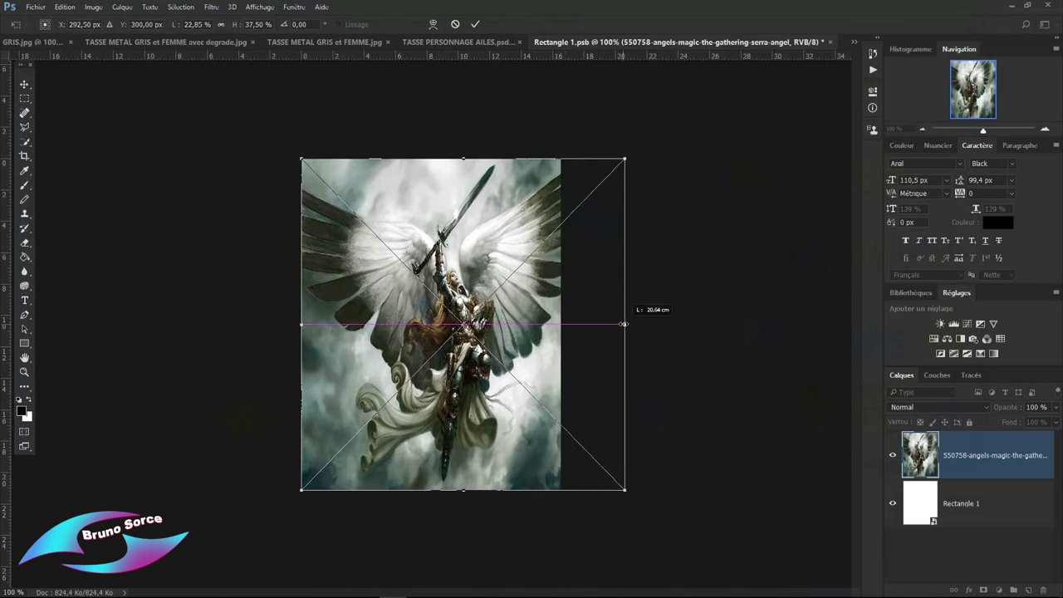
{"action": "left_click_drag", "start_coordinate": [562, 325], "coordinate": [631, 325]}
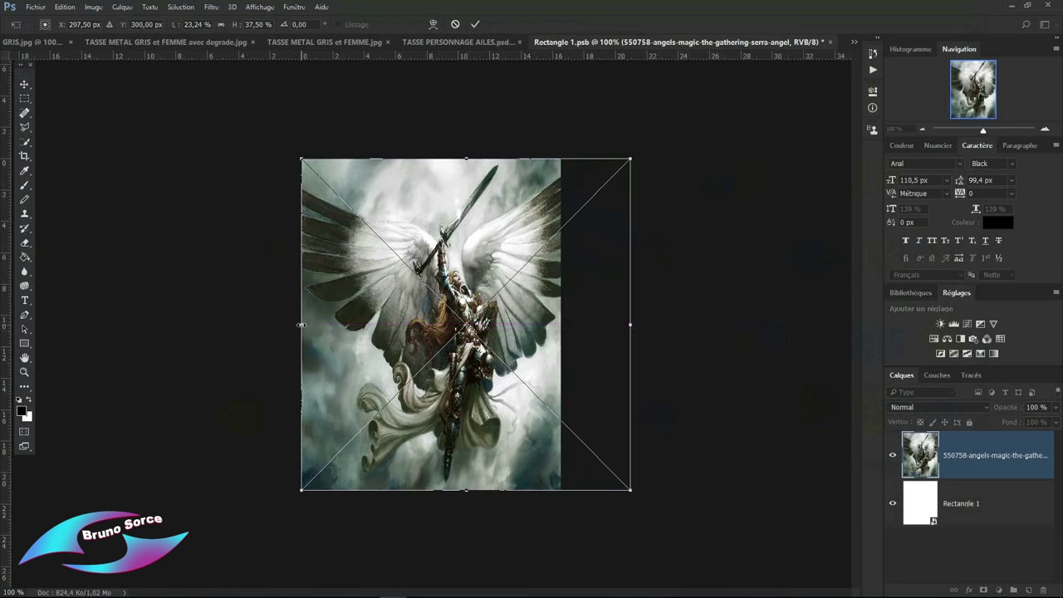
{"action": "left_click_drag", "start_coordinate": [294, 324], "coordinate": [273, 325]}
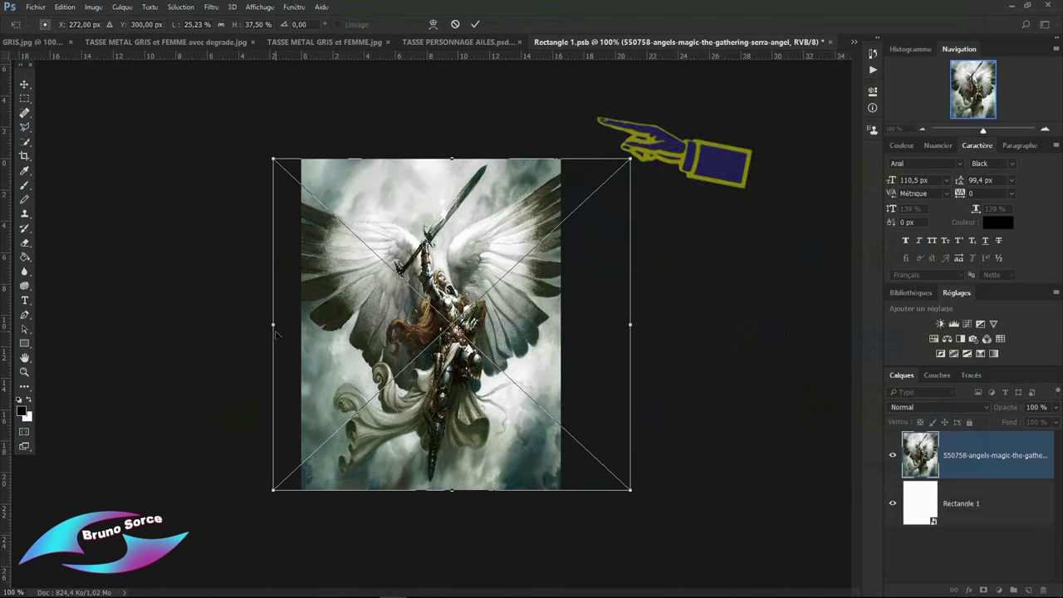
{"action": "left_click", "coordinate": [475, 24]}
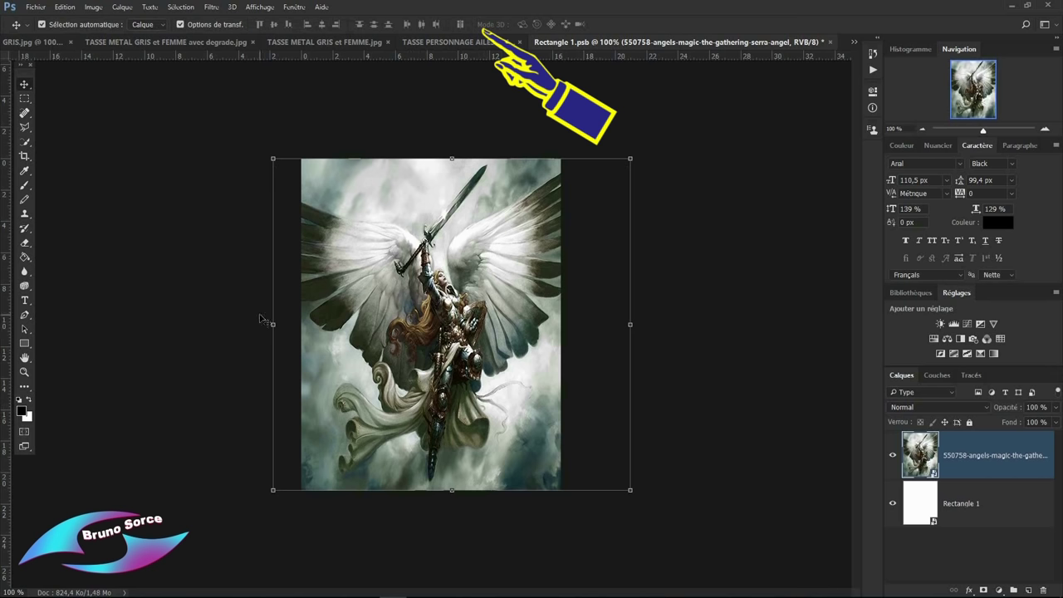
Save Rectangle 1.psb, which now holds the angel artwork layer.
{"action": "left_click", "coordinate": [35, 10]}
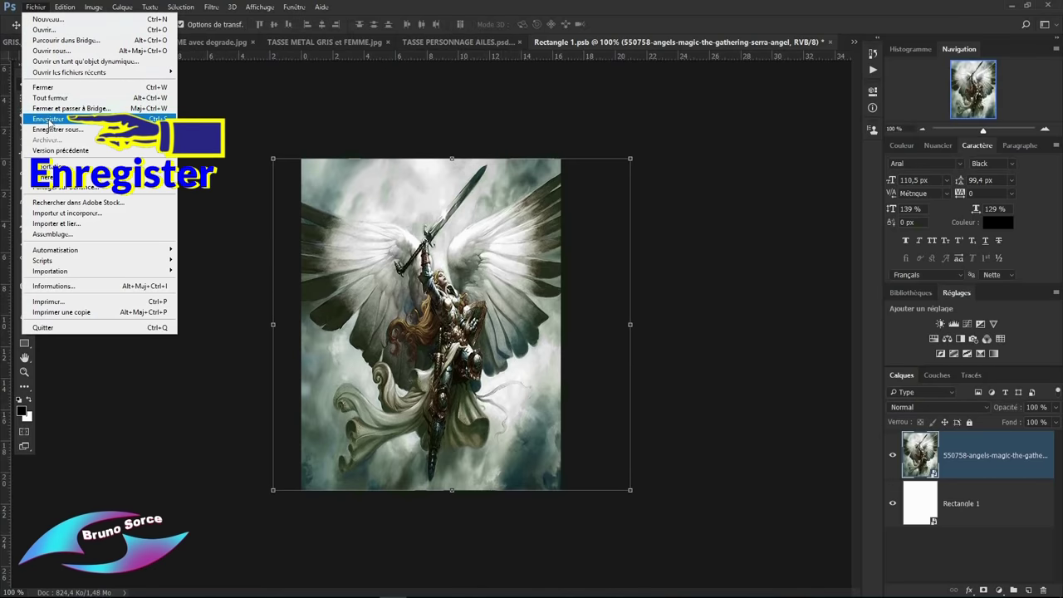
{"action": "left_click", "coordinate": [49, 120]}
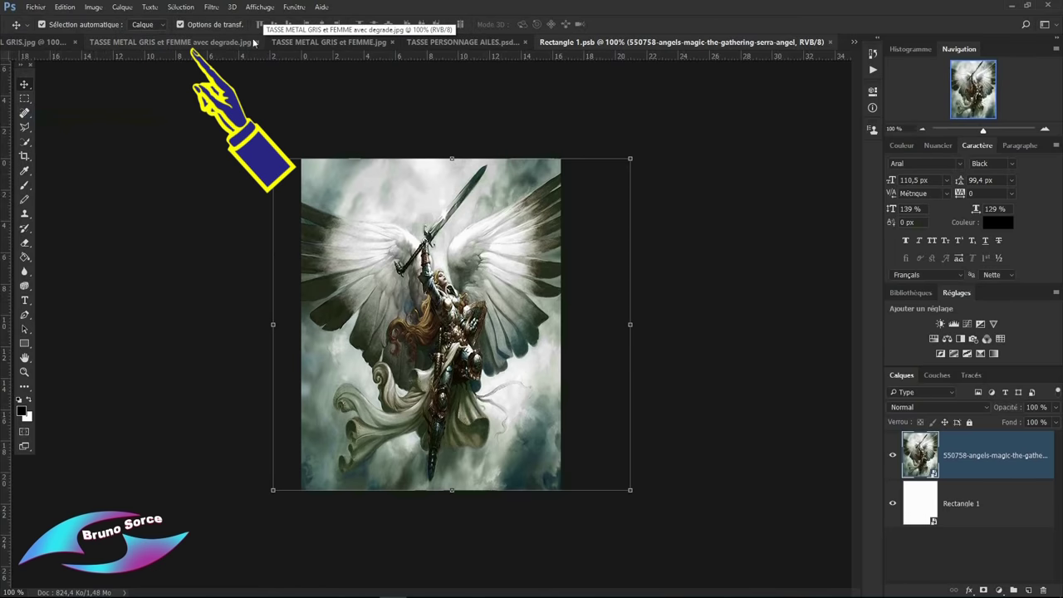
Return to TASSE METAL GRIS.jpg and nudge the Rectangle 1 artwork into place on the mug.
{"action": "left_click", "coordinate": [161, 43]}
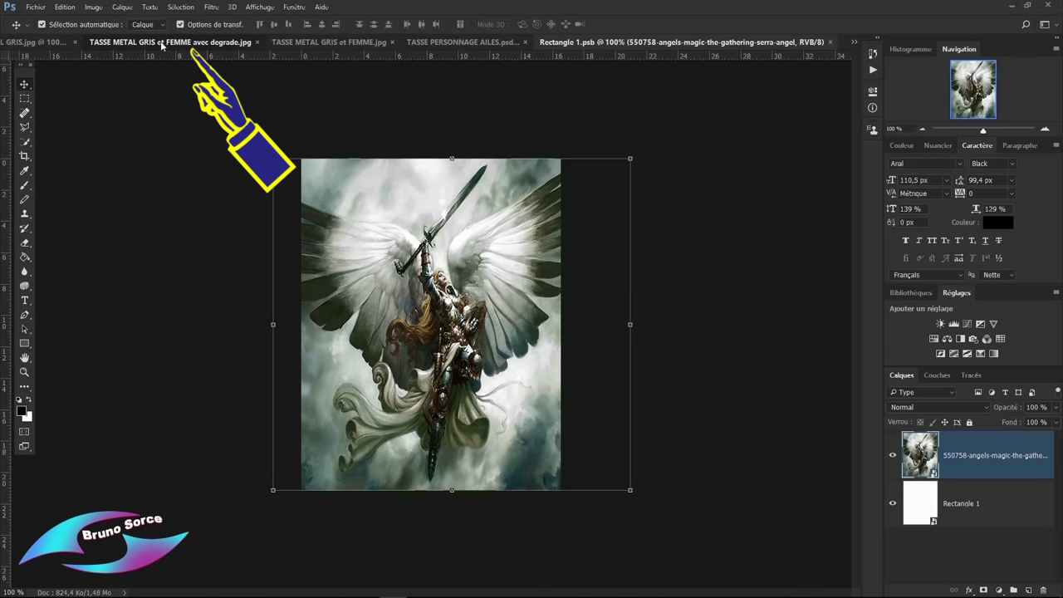
{"action": "key", "text": "ctrl+shift+Tab"}
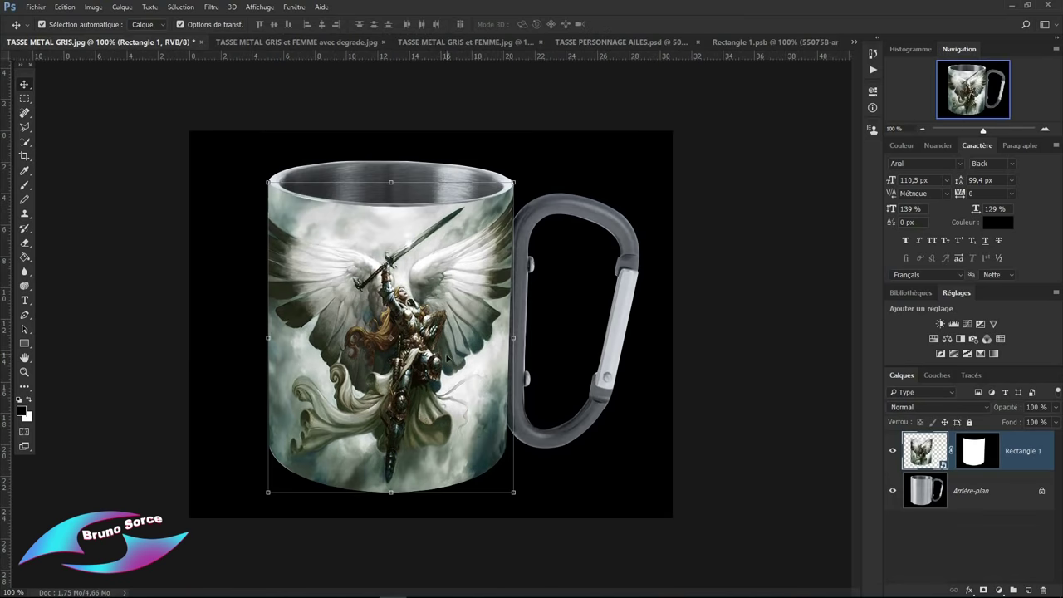
{"action": "left_click", "coordinate": [774, 265]}
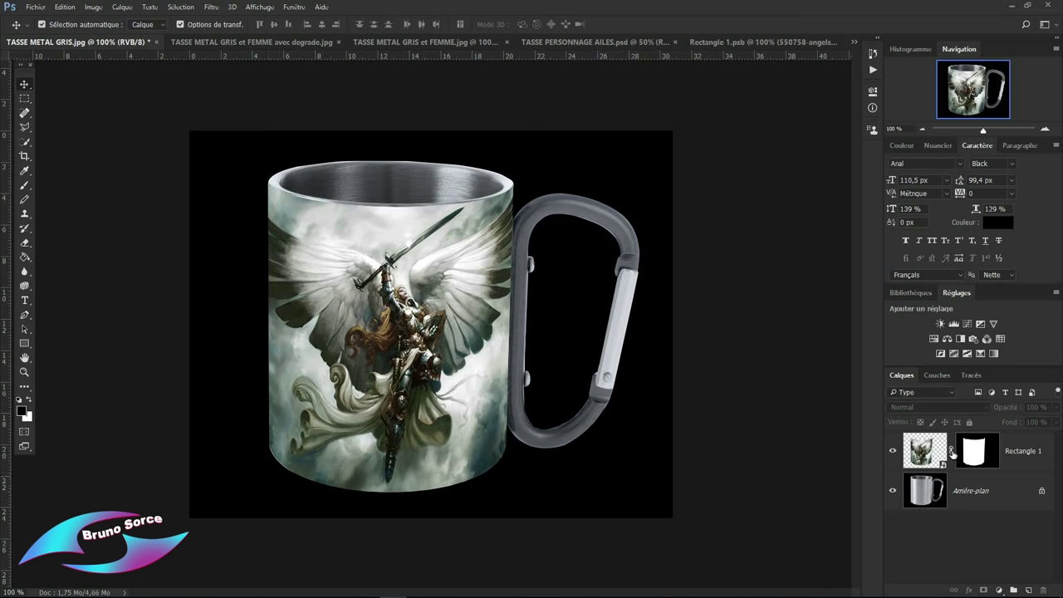
{"action": "left_click", "coordinate": [1030, 450]}
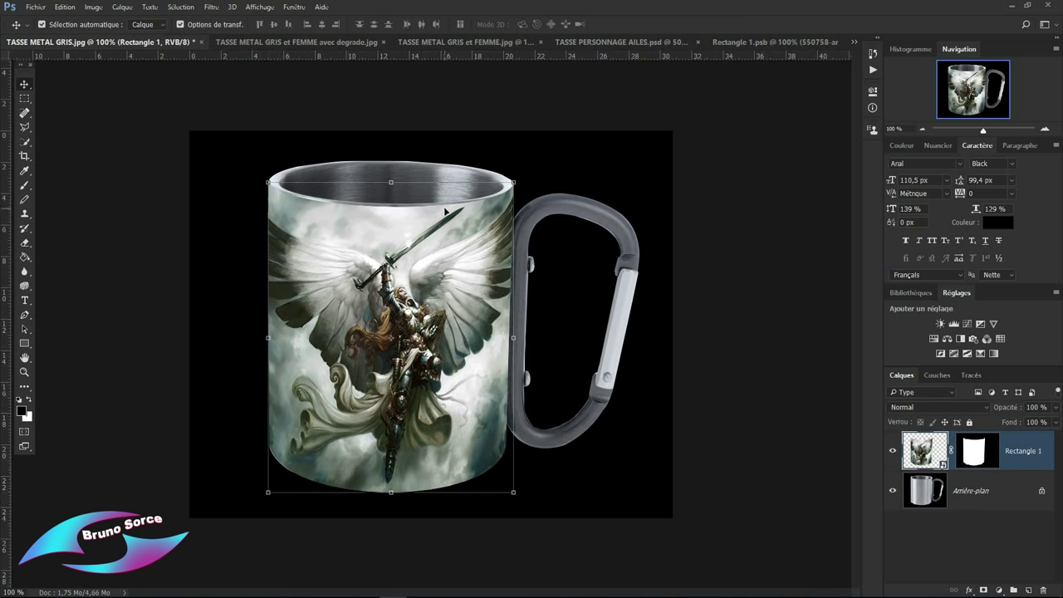
{"action": "mouse_move", "coordinate": [317, 248]}
{"action": "left_mouse_down"}
{"action": "mouse_move", "coordinate": [338, 253]}
{"action": "mouse_move", "coordinate": [338, 243]}
{"action": "left_mouse_up"}
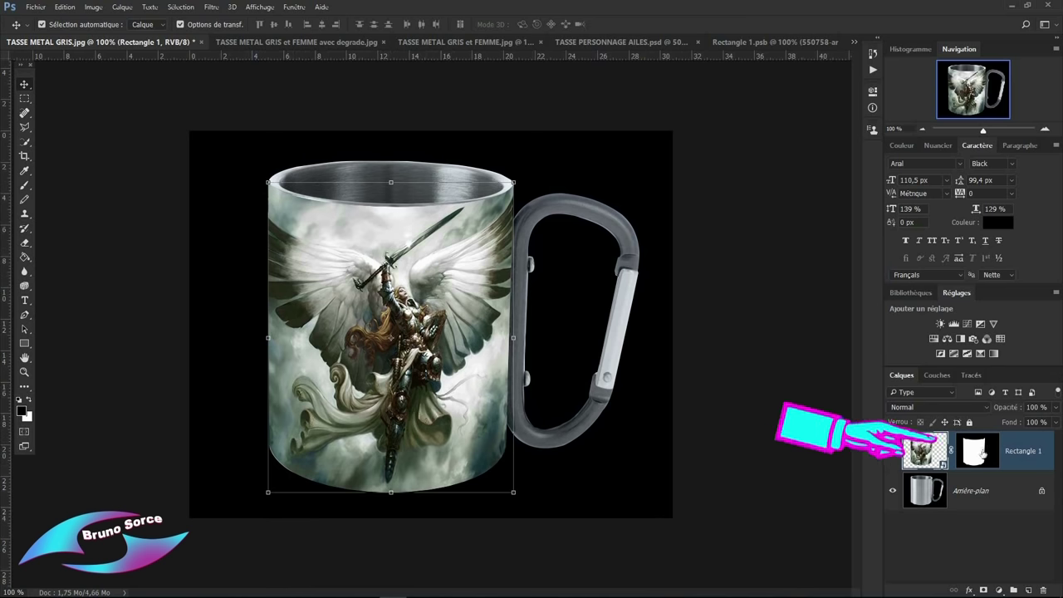
Rasterize Rectangle 1, scale it up to about 100.3%, and commit the transform.
{"action": "right_click", "coordinate": [1027, 450]}
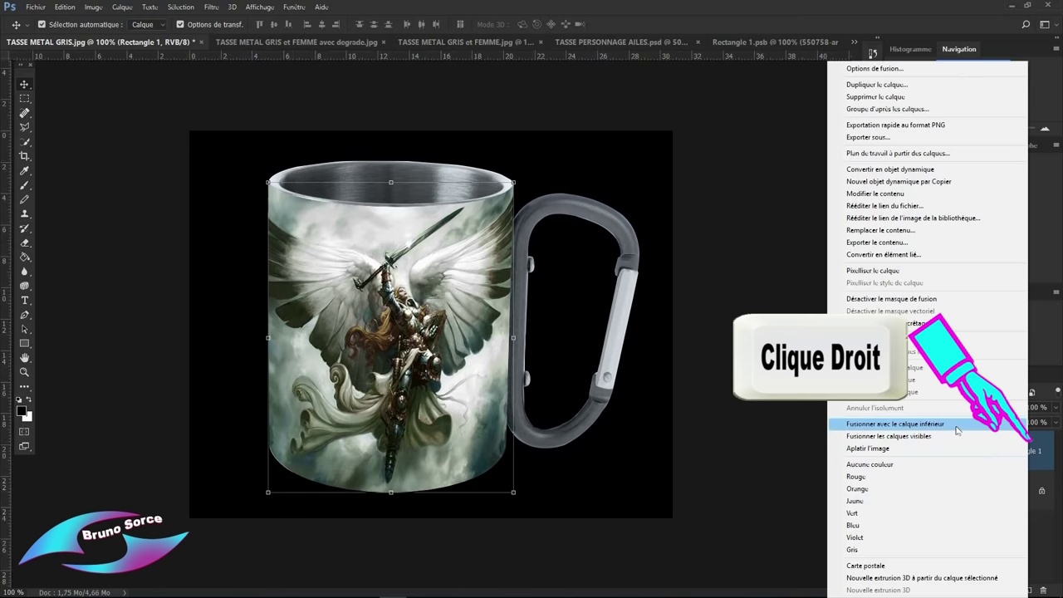
{"action": "left_click", "coordinate": [861, 274]}
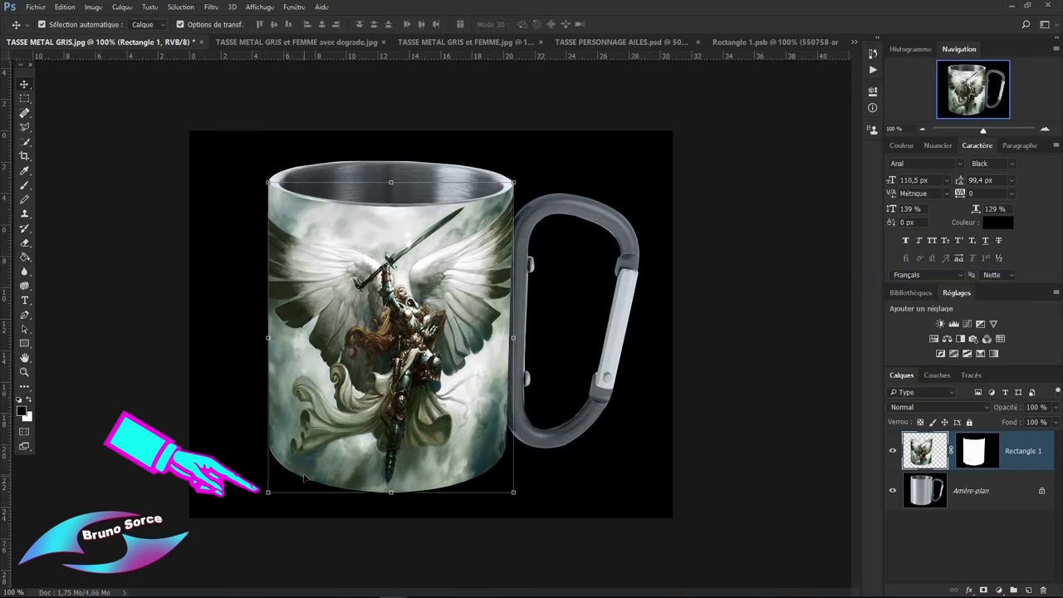
{"action": "left_click", "coordinate": [267, 491]}
{"action": "left_click_drag", "start_coordinate": [267, 490], "coordinate": [266, 493]}
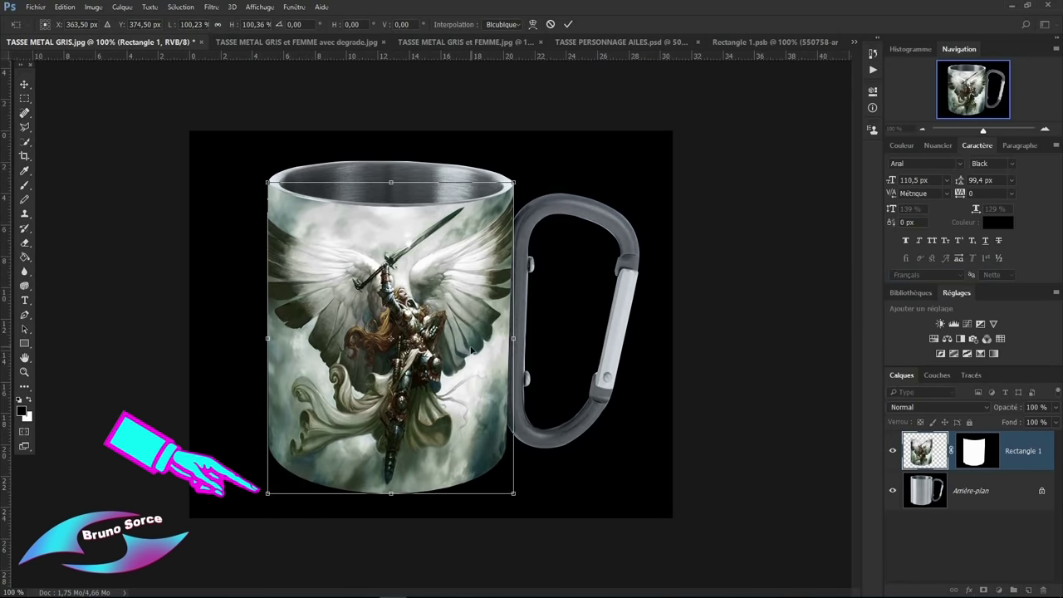
{"action": "left_click", "coordinate": [568, 25]}
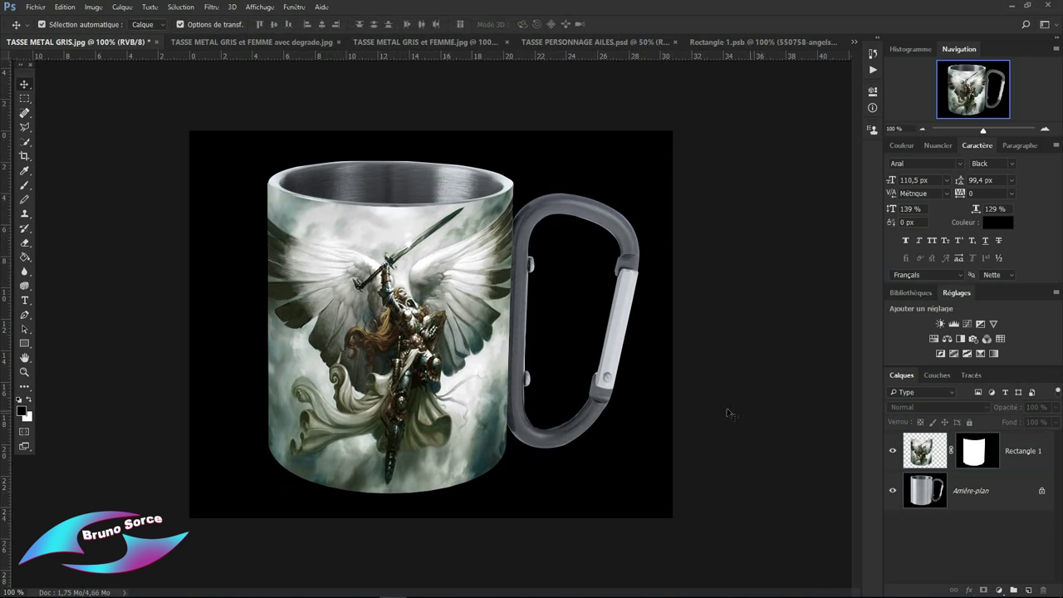
Target Rectangle 1's layer mask and choose the standard Brush tool.
{"action": "left_click", "coordinate": [1031, 448]}
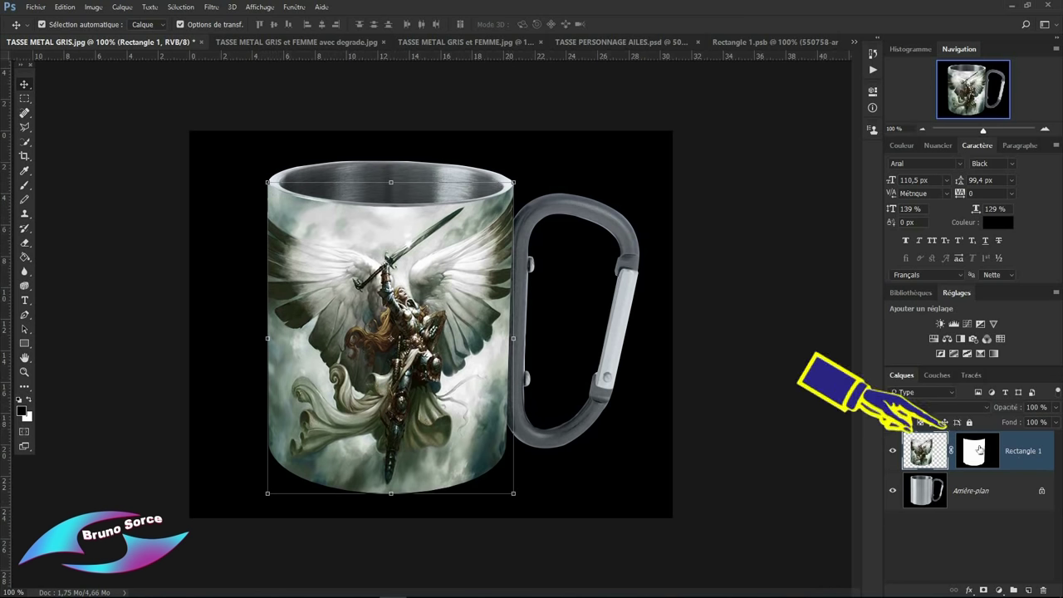
{"action": "left_click", "coordinate": [979, 450]}
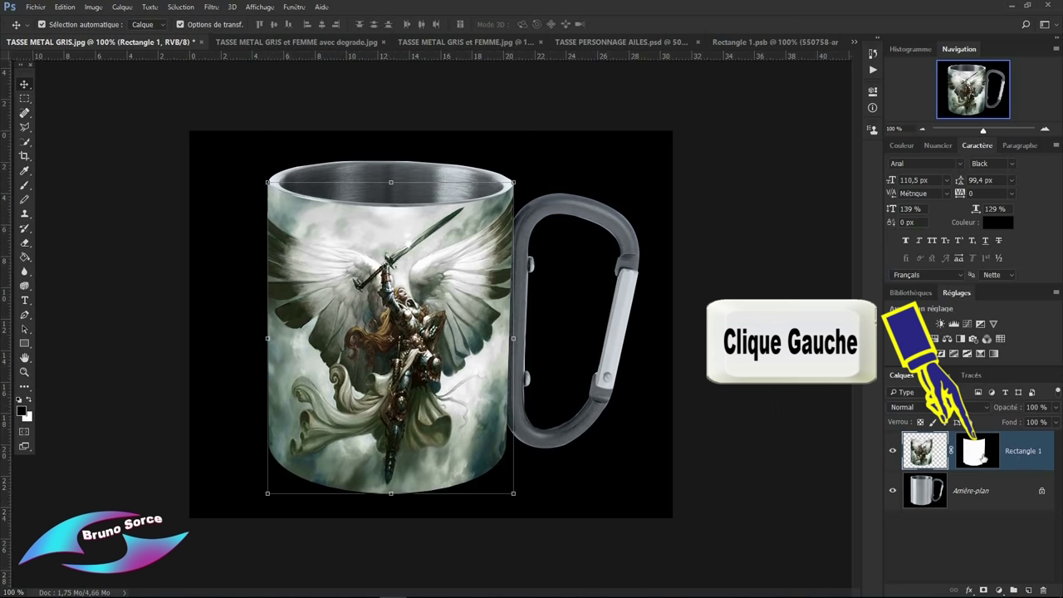
{"action": "left_click", "coordinate": [979, 452]}
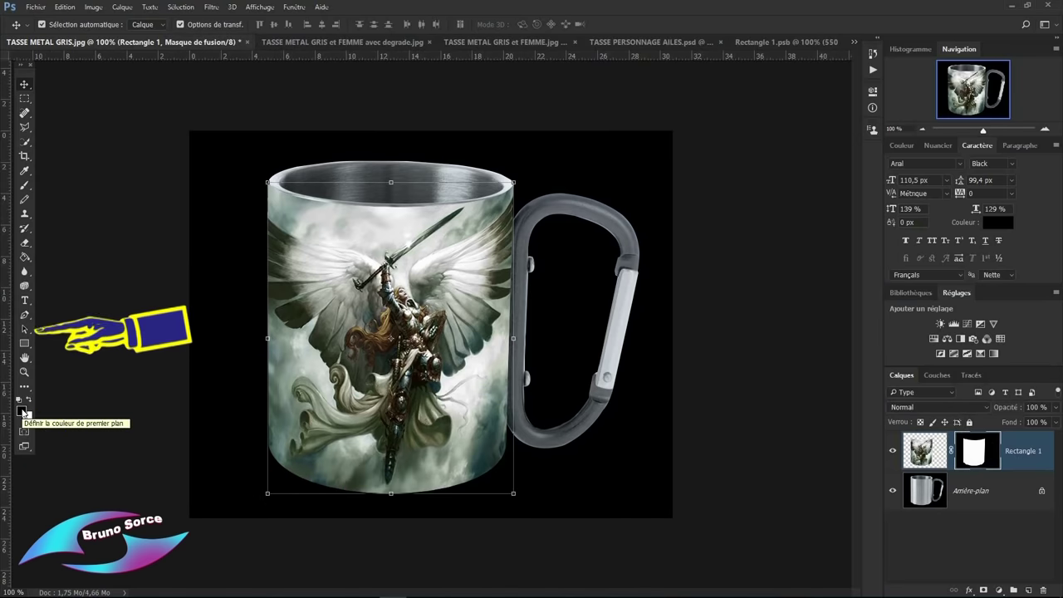
{"action": "left_click", "coordinate": [24, 184]}
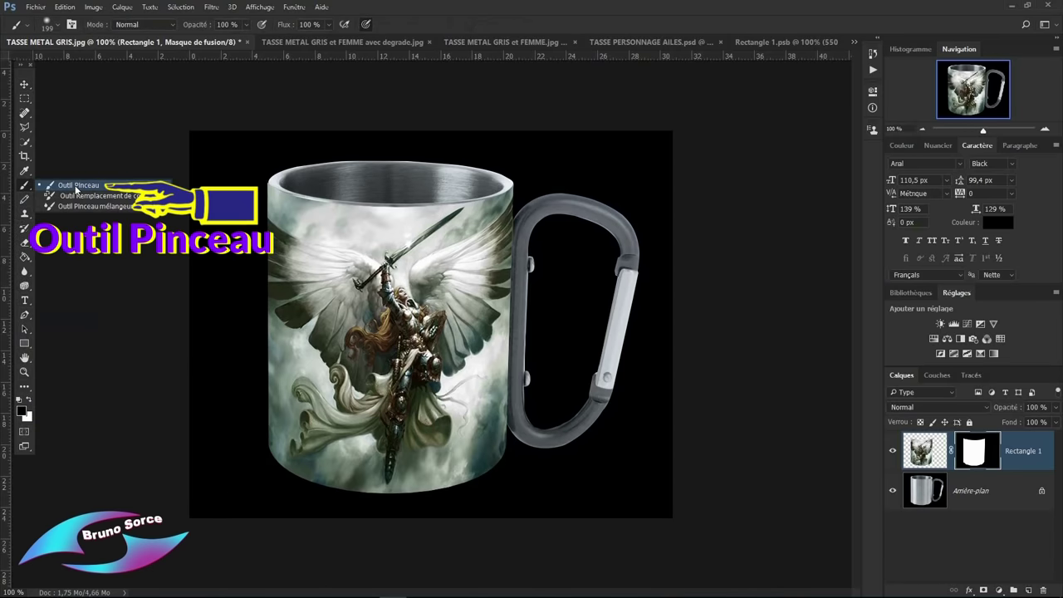
{"action": "left_click", "coordinate": [74, 186]}
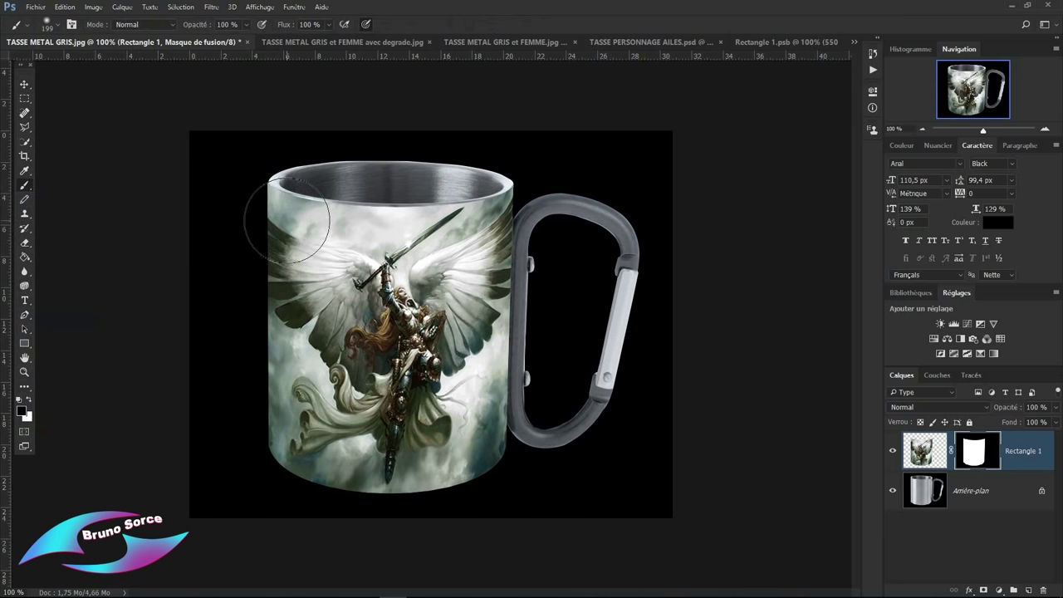
Paint the mask with a 0% hardness brush along the mug's top rim, toggling visibility to compare.
{"action": "right_click", "coordinate": [251, 212]}
{"action": "left_click", "coordinate": [348, 271]}
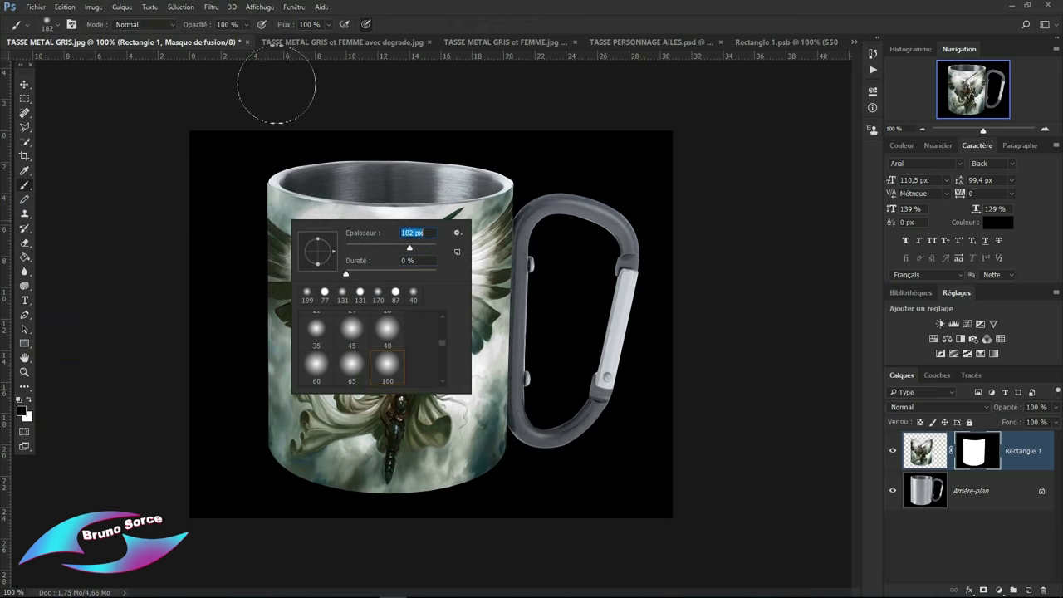
{"action": "key", "text": "Return"}
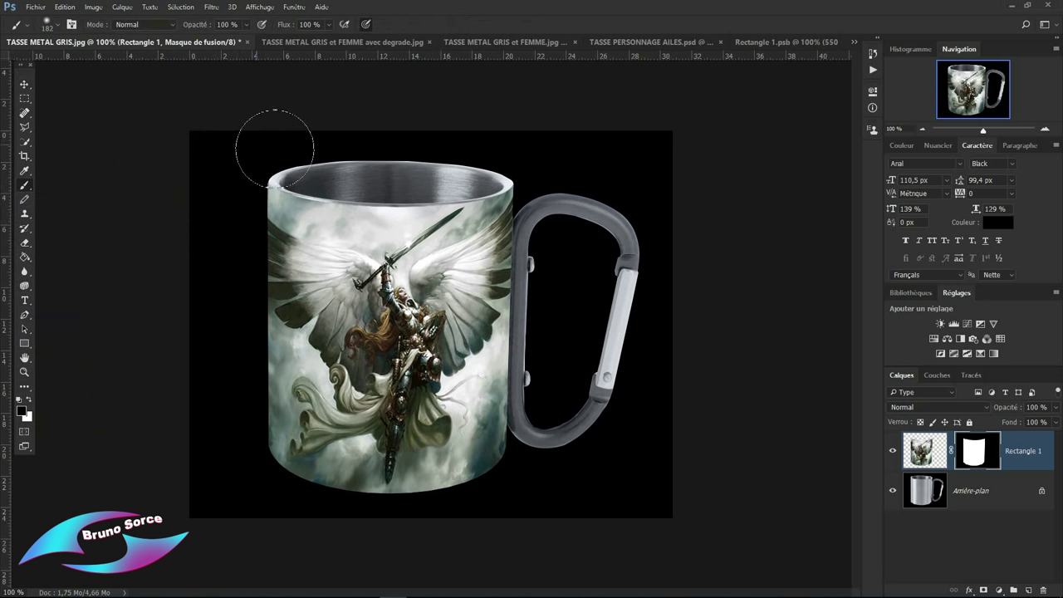
{"action": "left_click_drag", "start_coordinate": [296, 159], "coordinate": [445, 170]}
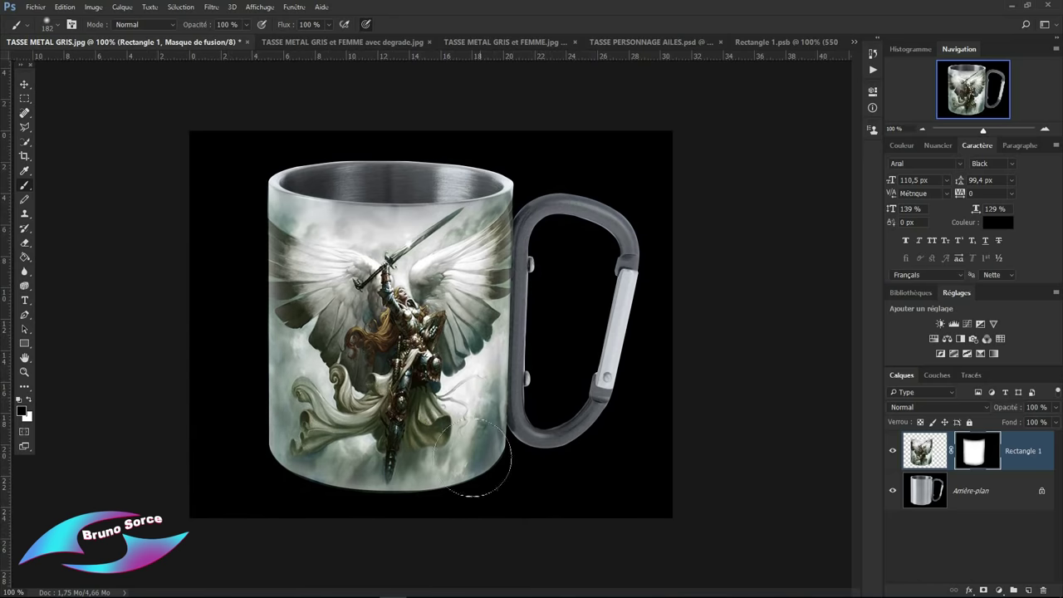
{"action": "left_click", "coordinate": [892, 451]}
Try a green Color Overlay in Incrustation mode on Rectangle 1, then switch it off.
{"action": "double_click", "coordinate": [1044, 445]}
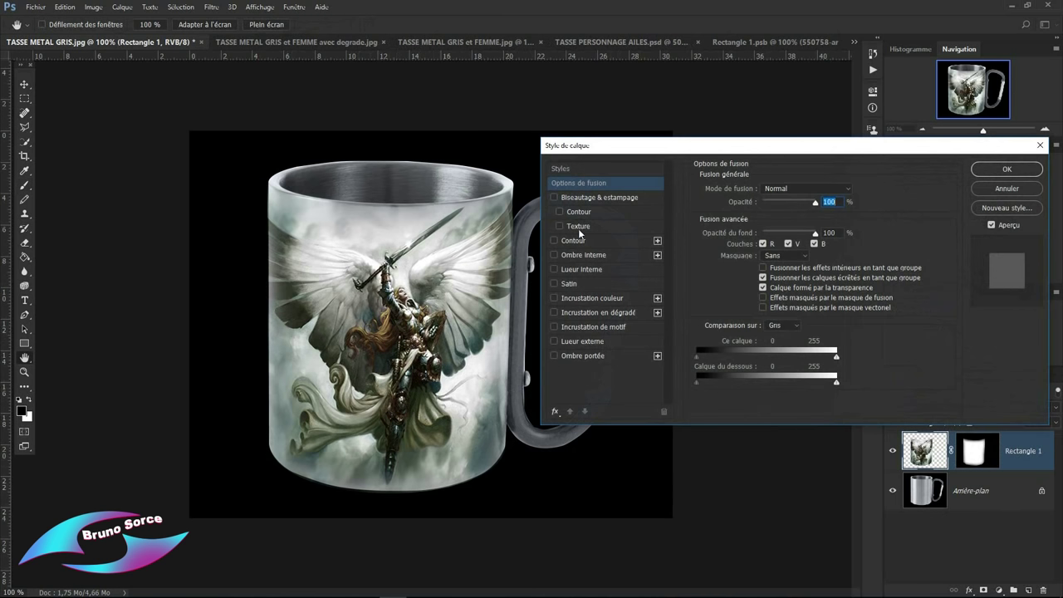
{"action": "left_click", "coordinate": [581, 298]}
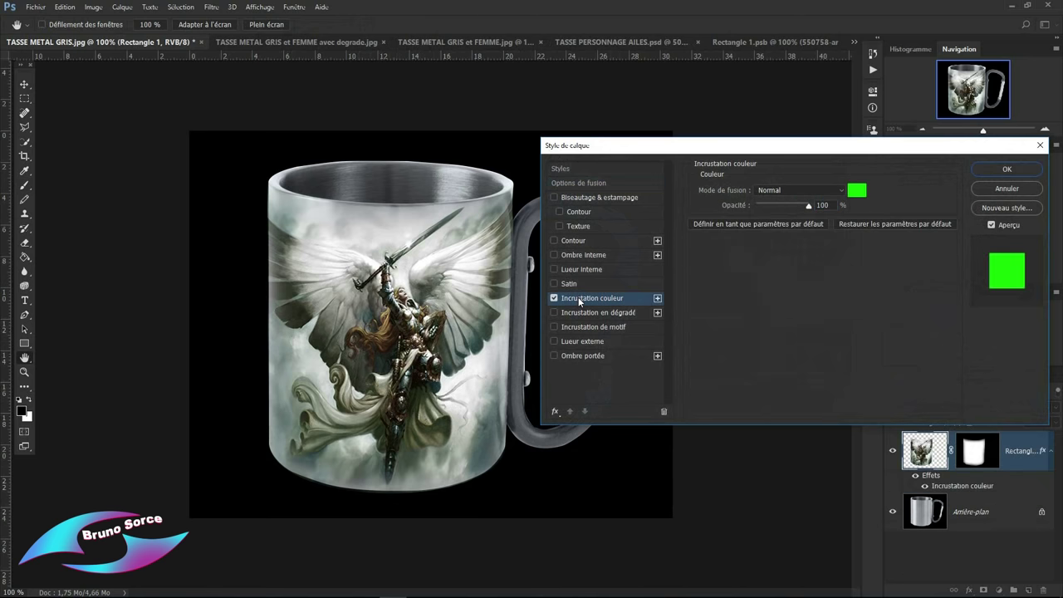
{"action": "left_click", "coordinate": [837, 191]}
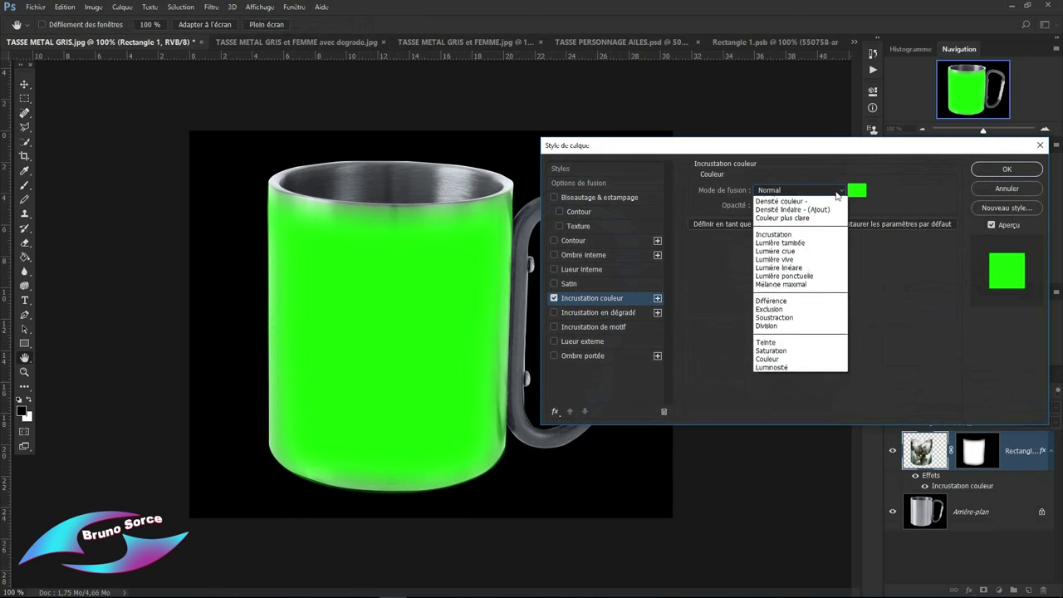
{"action": "left_click", "coordinate": [768, 325]}
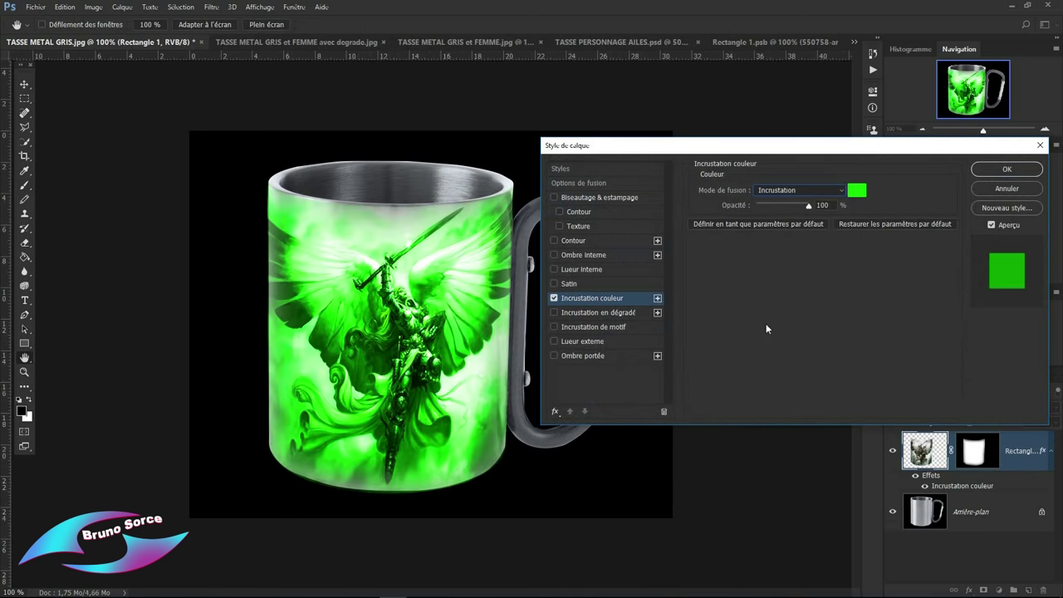
{"action": "left_click", "coordinate": [856, 191]}
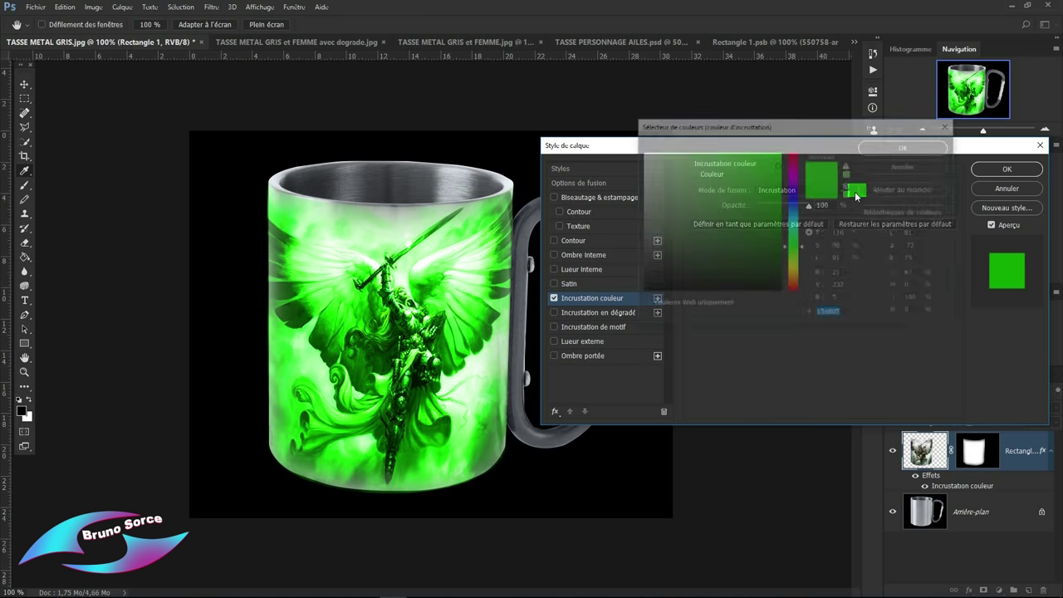
{"action": "left_click", "coordinate": [793, 175]}
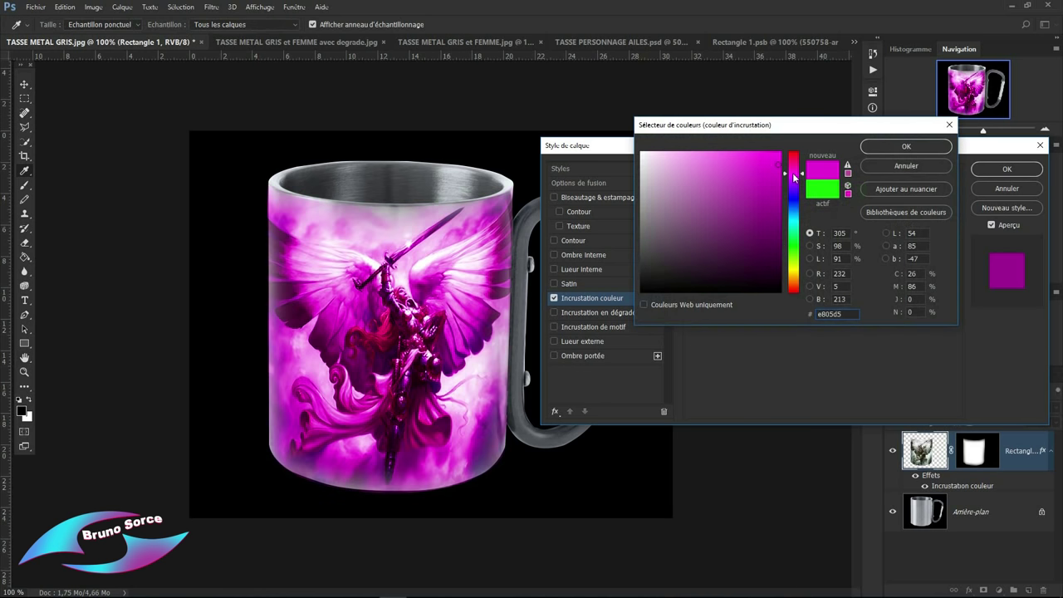
{"action": "left_click", "coordinate": [906, 166]}
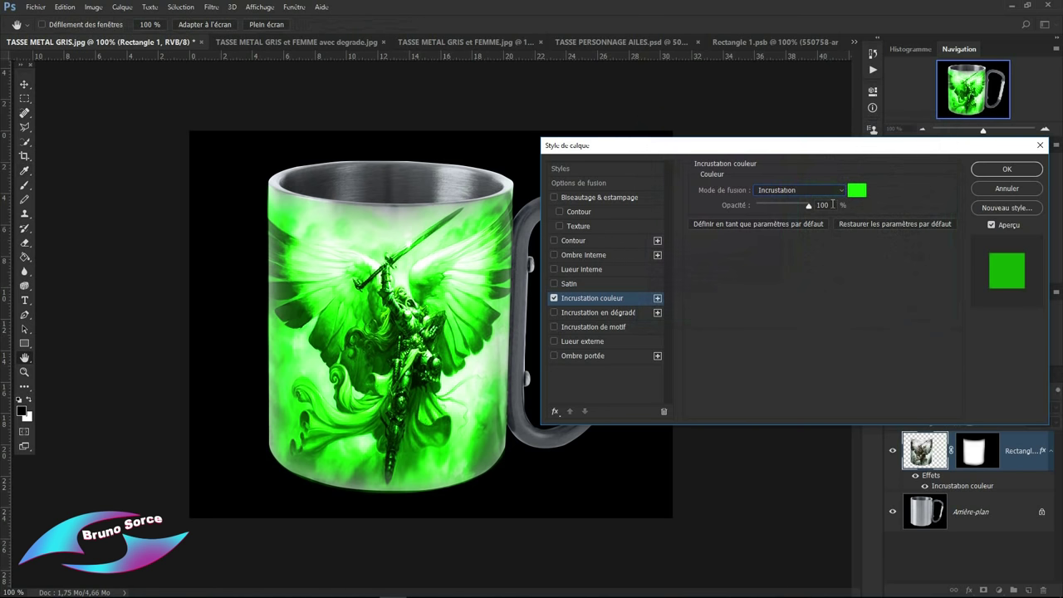
{"action": "left_click", "coordinate": [555, 299]}
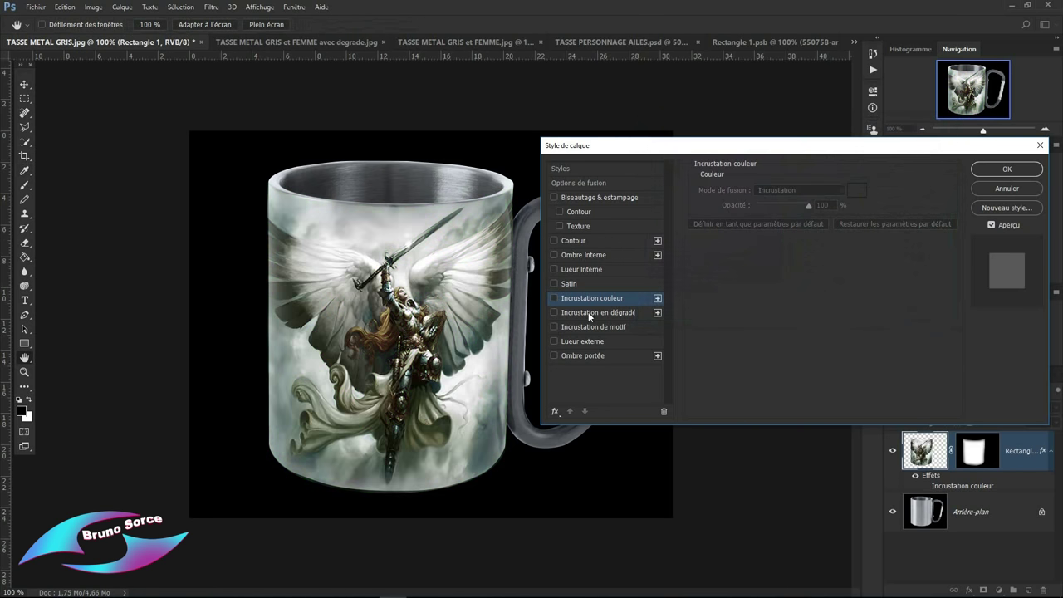
{"action": "left_click", "coordinate": [596, 313]}
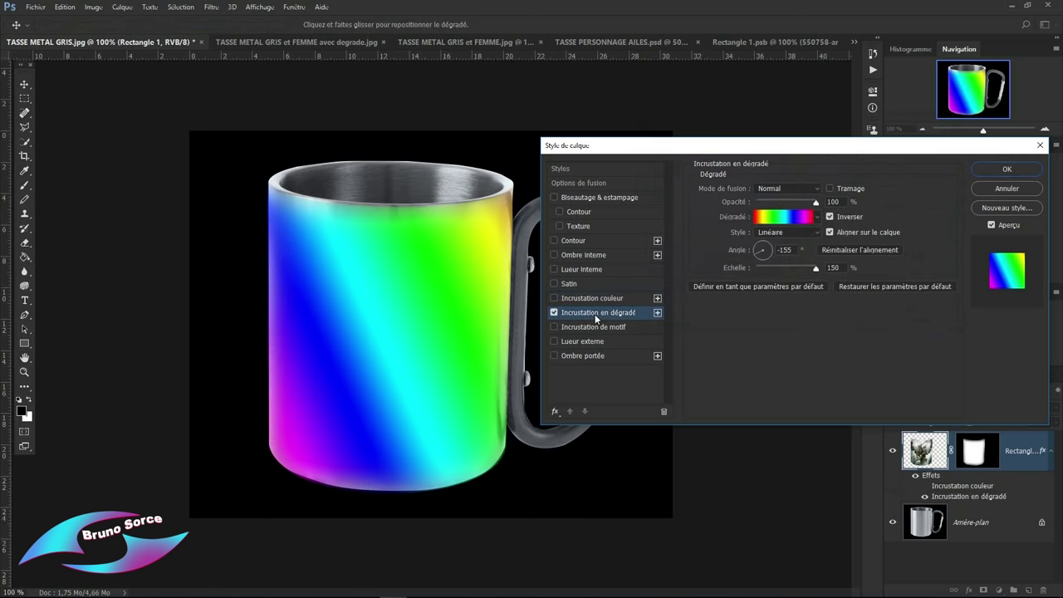
{"action": "left_click", "coordinate": [816, 188]}
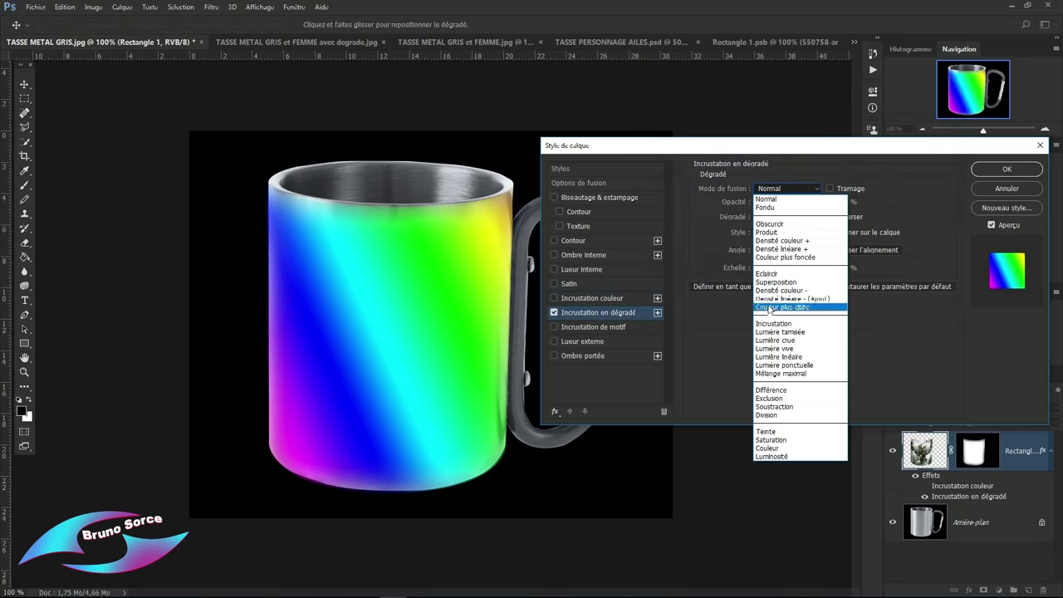
{"action": "left_click", "coordinate": [765, 323]}
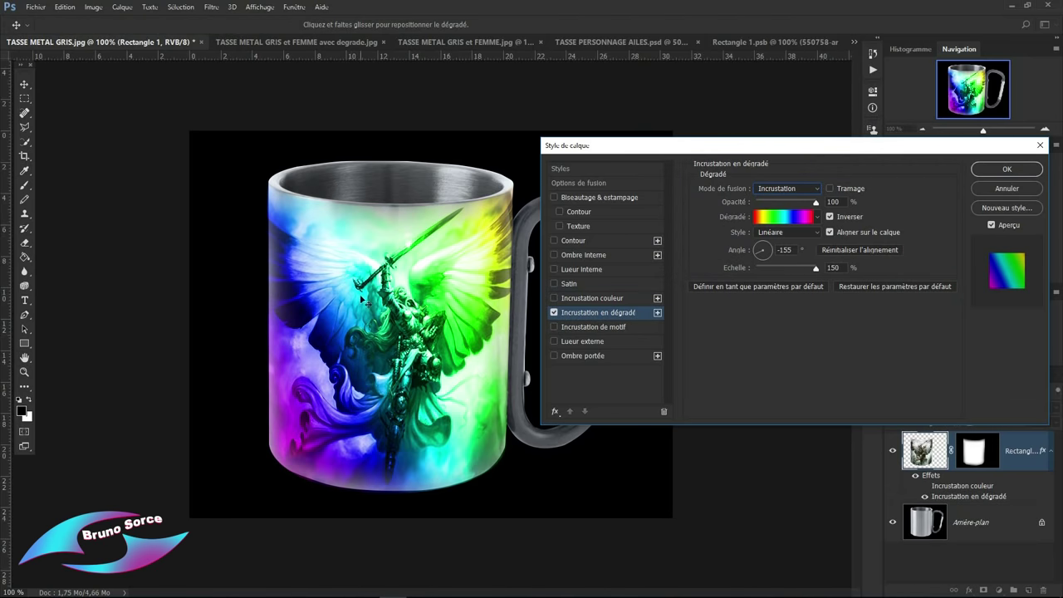
{"action": "left_click", "coordinate": [555, 312]}
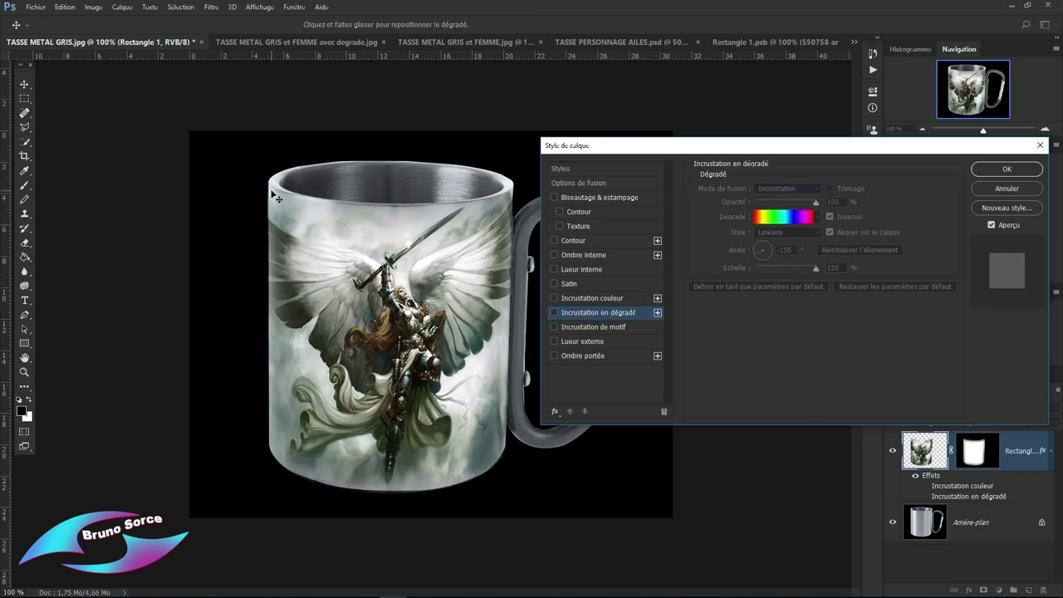
Add a black Inner Shadow with 42% opacity, 0 px distance, 2% choke, 87 px size.
{"action": "left_click", "coordinate": [587, 254]}
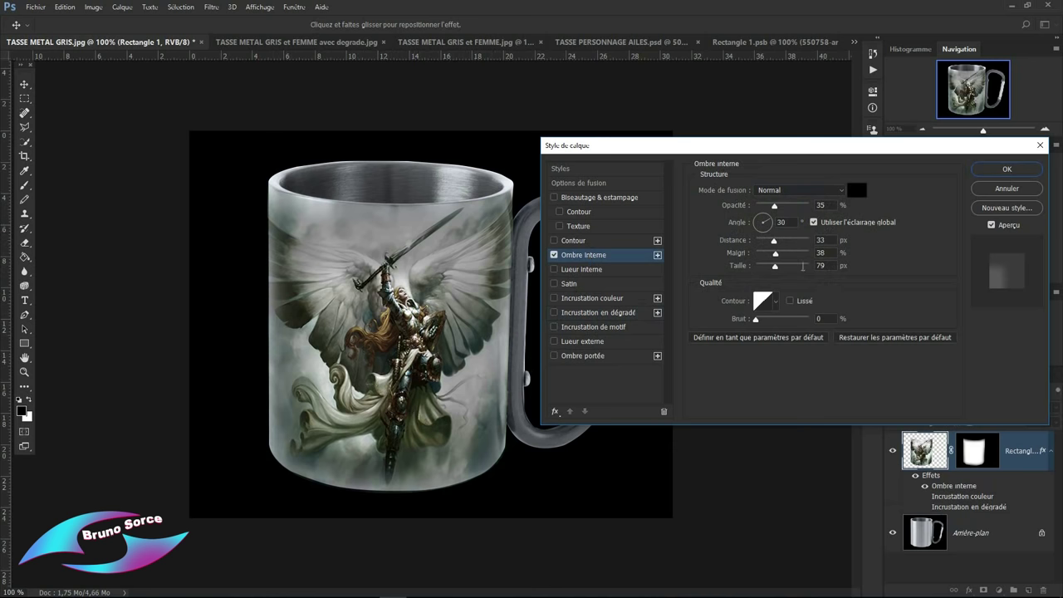
{"action": "left_click", "coordinate": [856, 187]}
{"action": "left_click", "coordinate": [771, 160]}
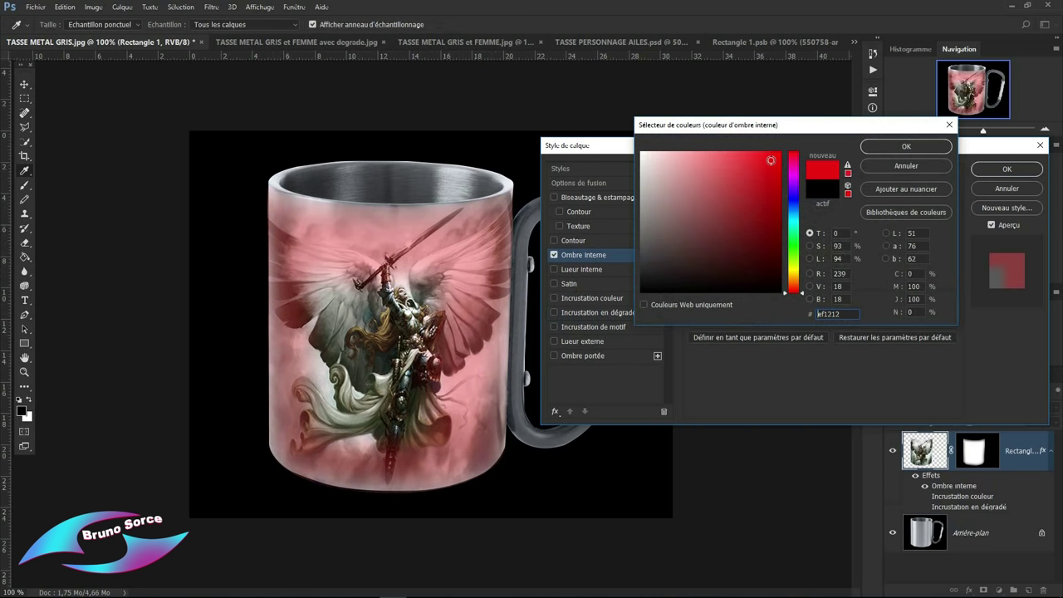
{"action": "left_click", "coordinate": [904, 167]}
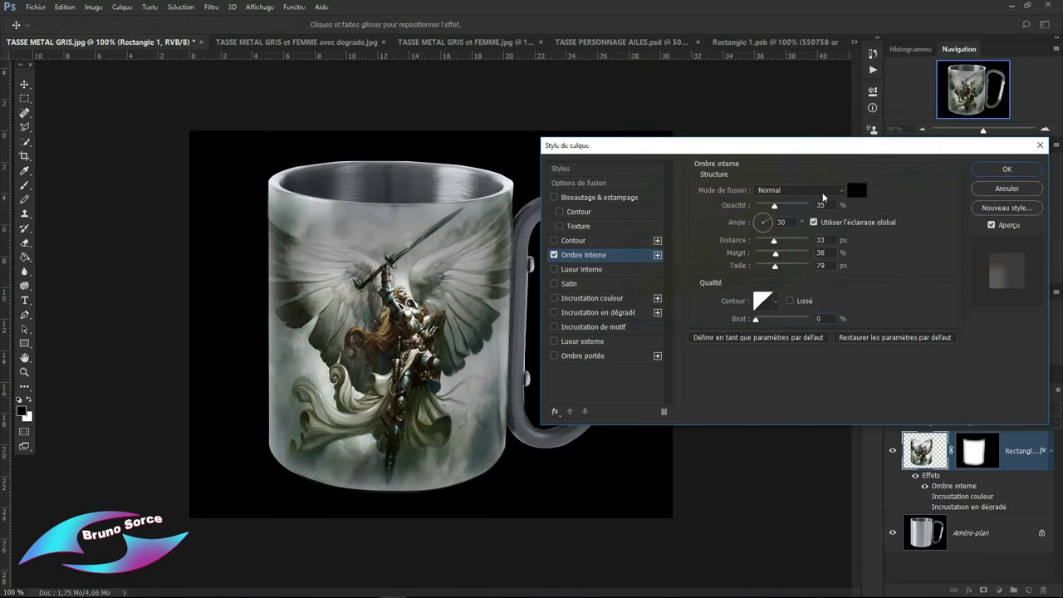
{"action": "mouse_move", "coordinate": [774, 206]}
{"action": "left_mouse_down"}
{"action": "mouse_move", "coordinate": [788, 205]}
{"action": "mouse_move", "coordinate": [777, 210]}
{"action": "mouse_move", "coordinate": [791, 243]}
{"action": "mouse_move", "coordinate": [748, 253]}
{"action": "mouse_move", "coordinate": [805, 264]}
{"action": "mouse_move", "coordinate": [757, 264]}
{"action": "left_mouse_up"}
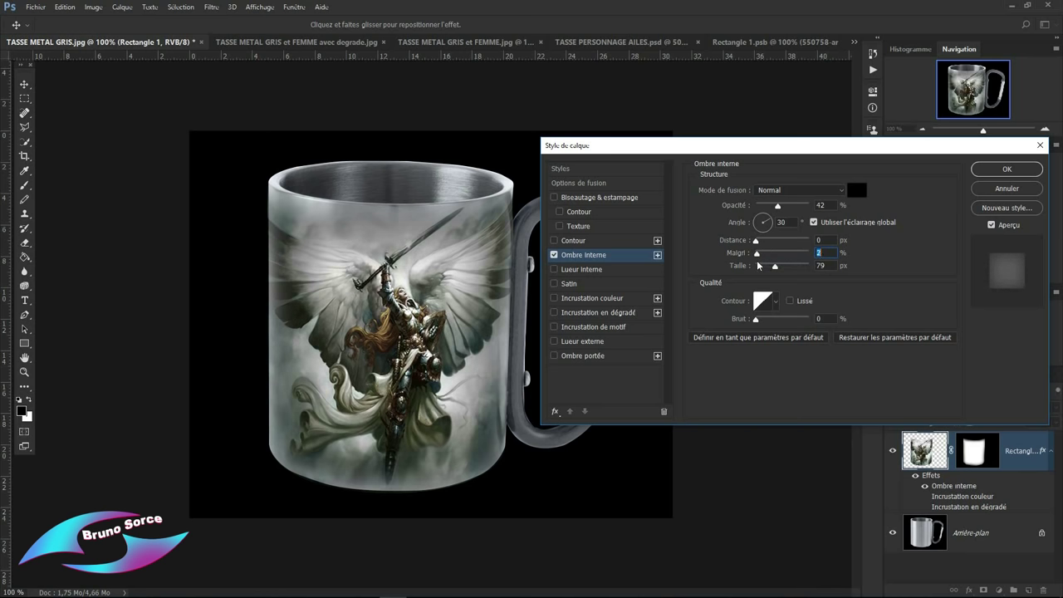
{"action": "mouse_move", "coordinate": [775, 266]}
{"action": "left_mouse_down"}
{"action": "mouse_move", "coordinate": [756, 270]}
{"action": "mouse_move", "coordinate": [779, 276]}
{"action": "left_mouse_up"}
Confirm the Layer Style dialog with OK to apply the inner shadow.
{"action": "left_click", "coordinate": [1018, 168]}
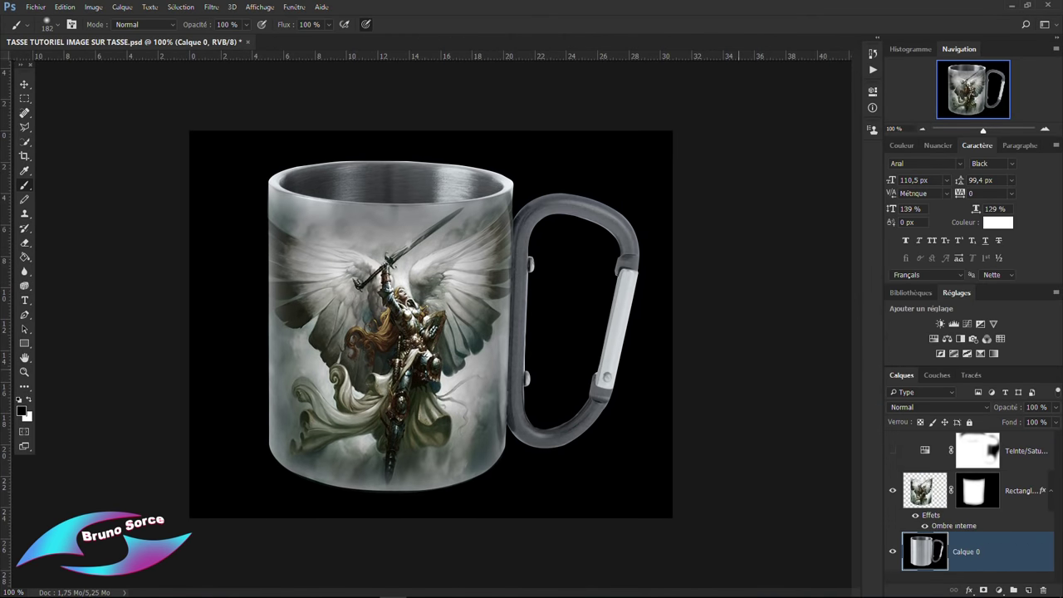